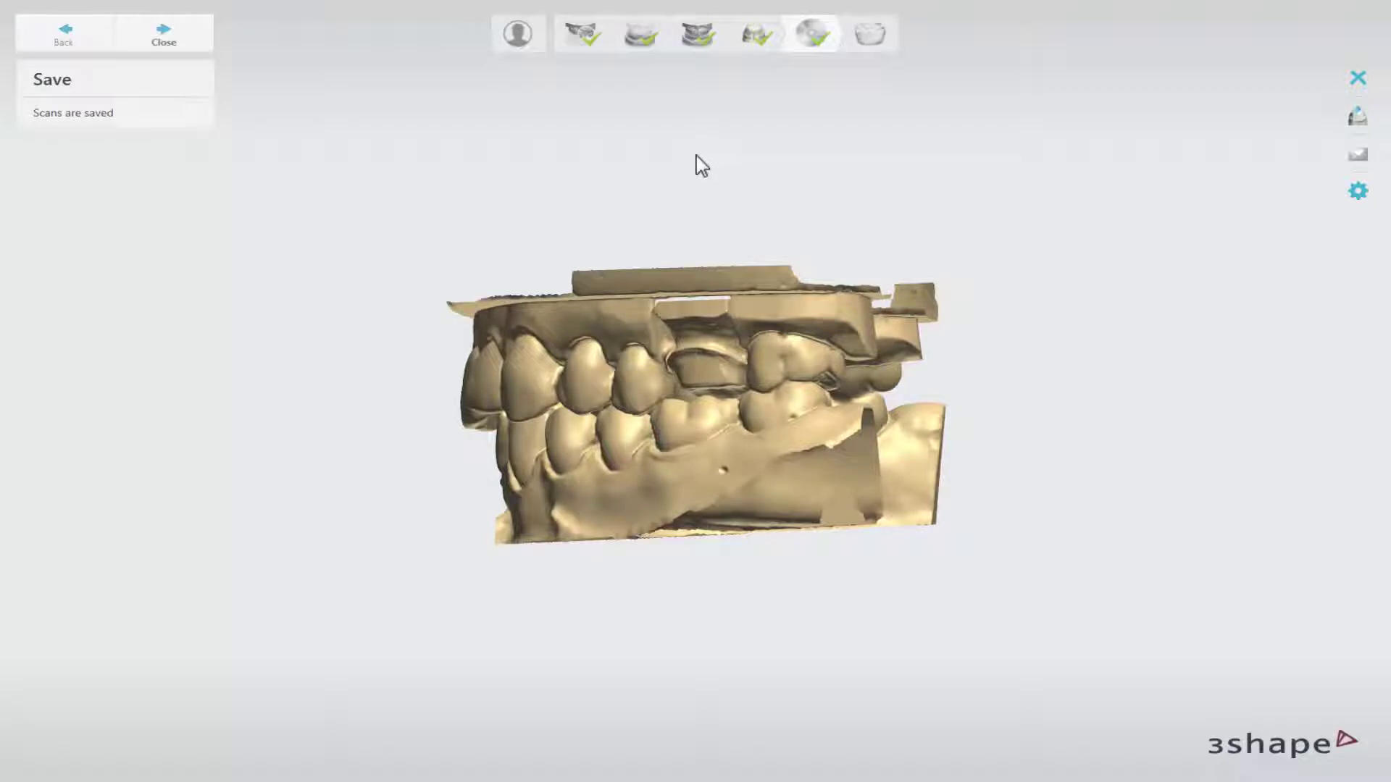
- Close the finished scans and open the scanned Crown 26 order for design
{"action": "left_click", "coordinate": [871, 38]}
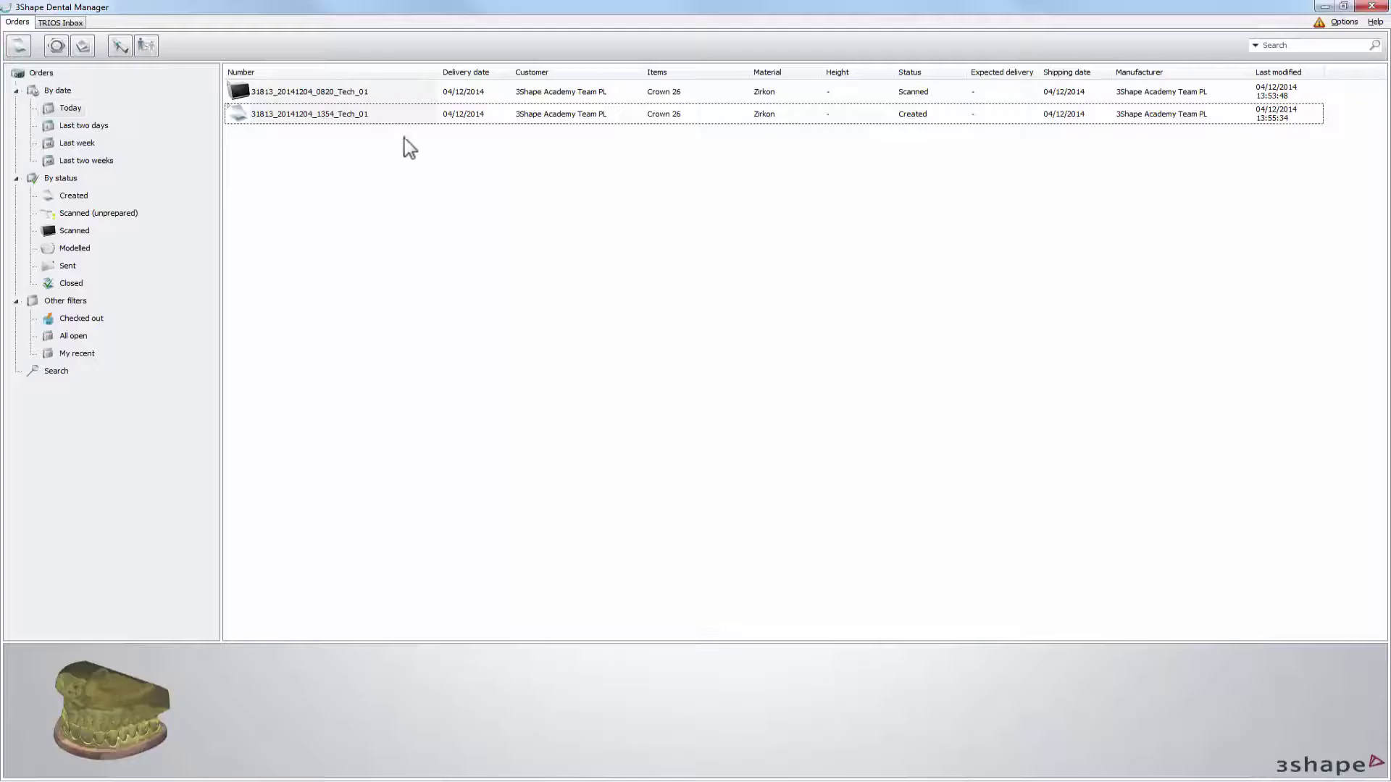
{"action": "left_click", "coordinate": [391, 92]}
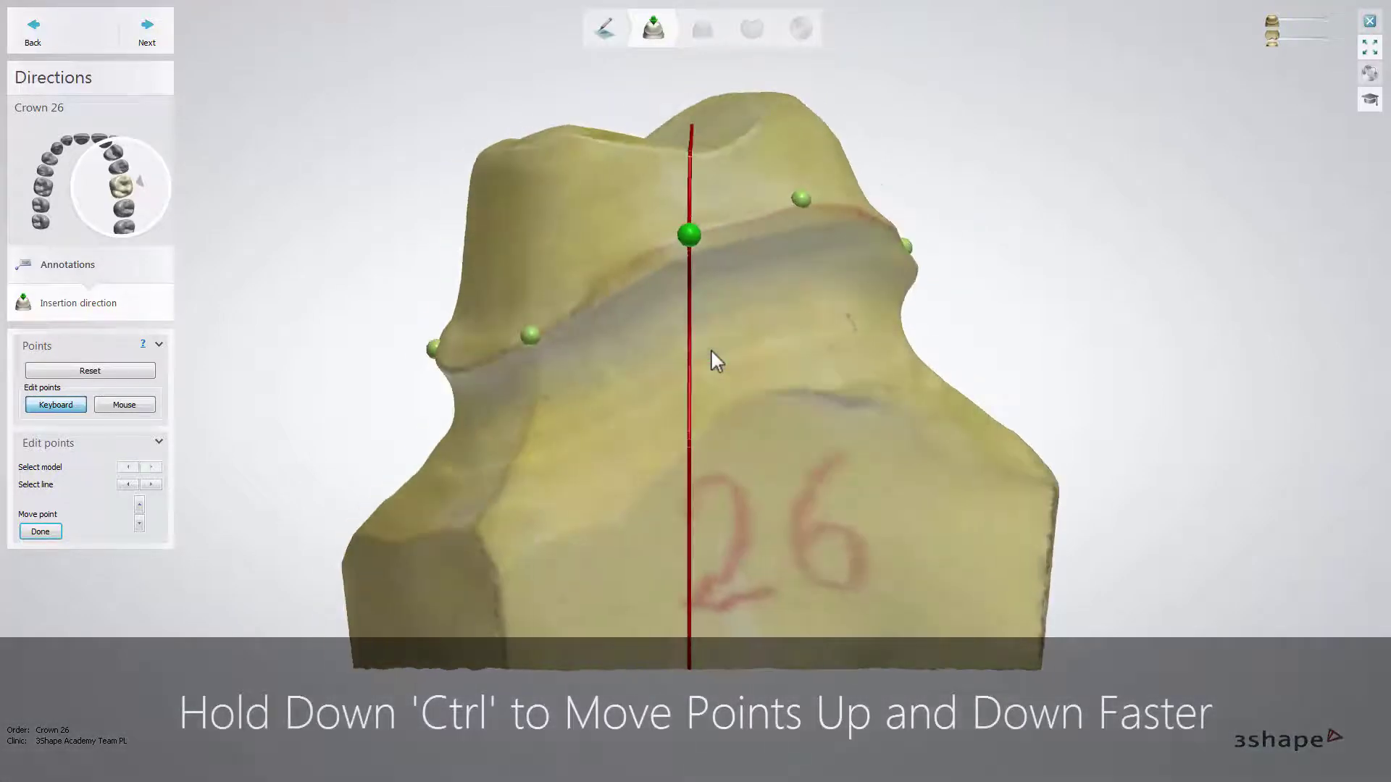
- Try aligning the margin points of die 26 to the preparation edge on successive section lines with the keyboard editing option
{"action": "key", "text": "ctrl+Up"}
{"action": "key", "text": "Right"}
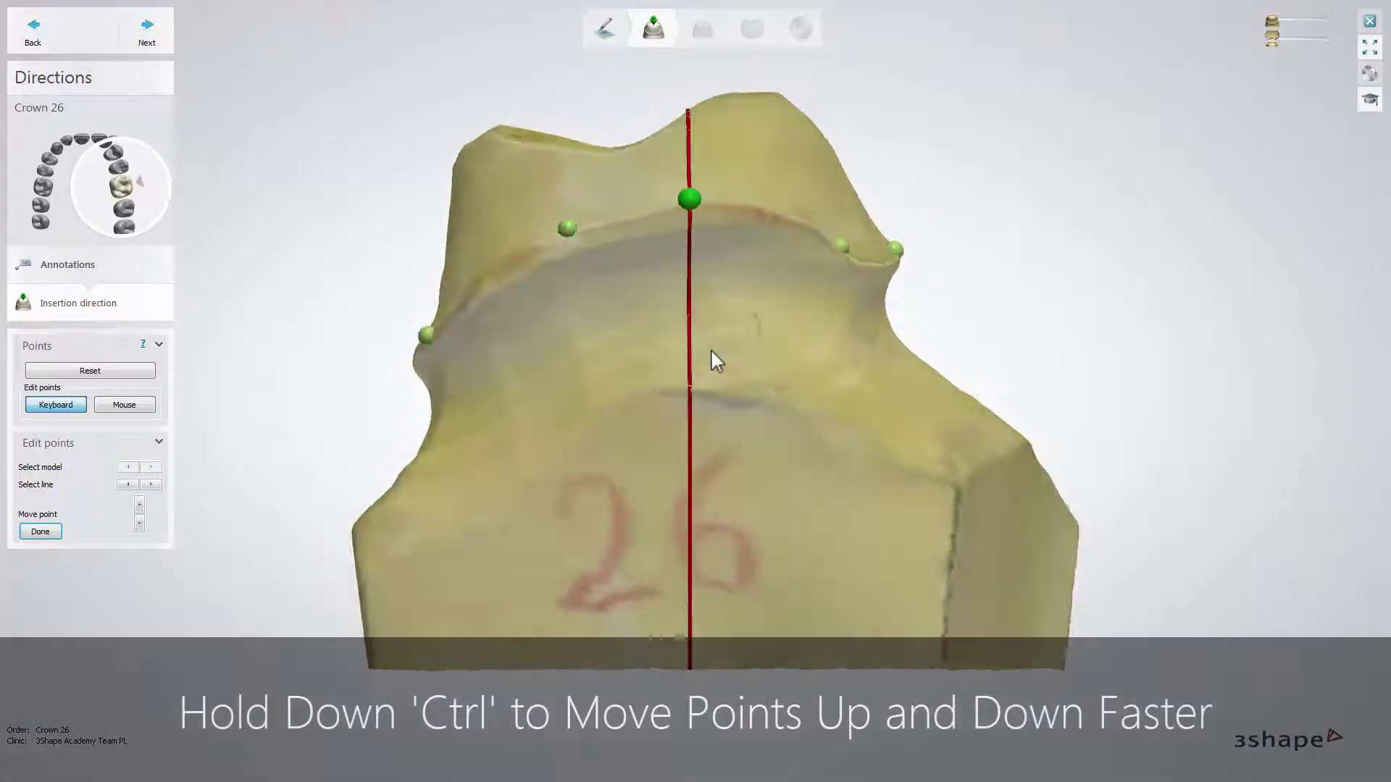
{"action": "key", "text": "Right"}
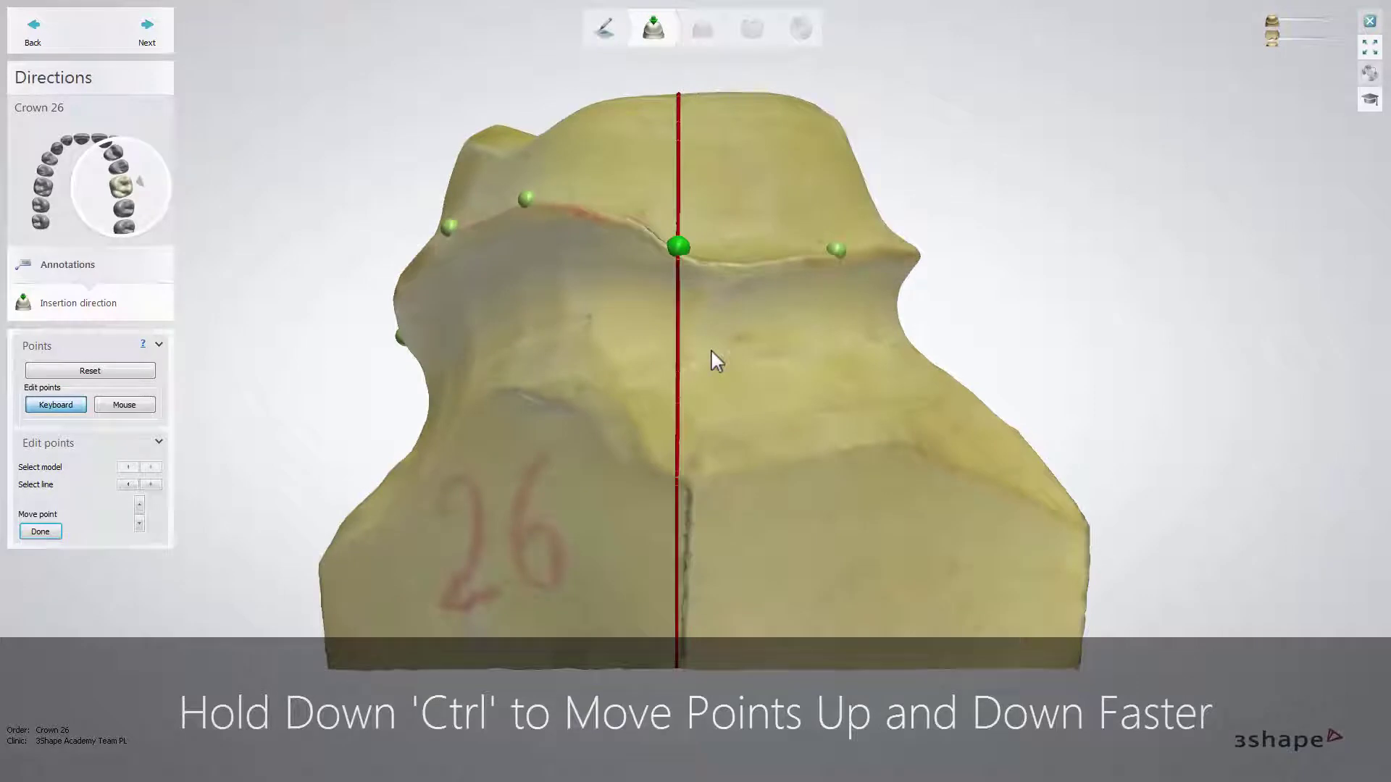
{"action": "key", "text": "ctrl+Up"}
{"action": "key", "text": "ctrl+Down"}
{"action": "key", "text": "Right"}
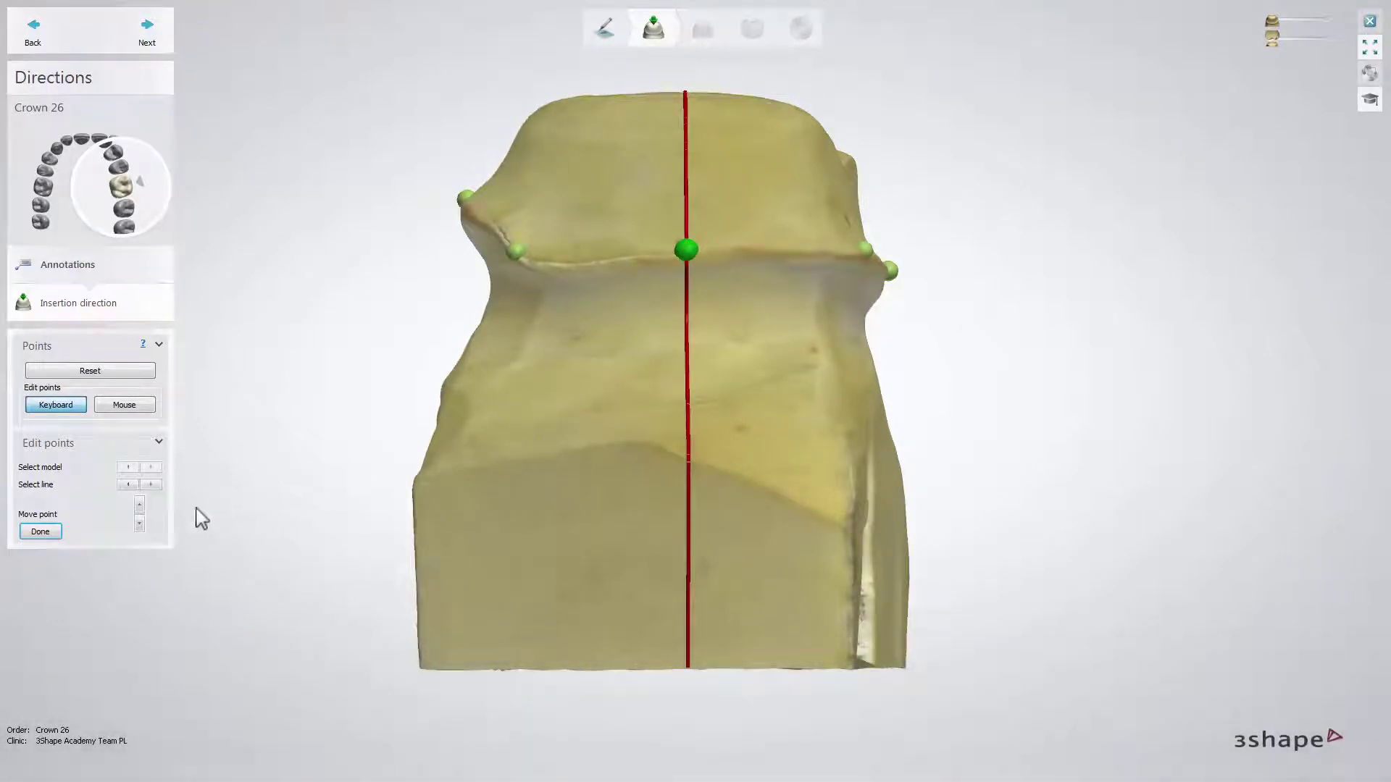
{"action": "left_click", "coordinate": [139, 523]}
{"action": "left_click", "coordinate": [151, 484]}
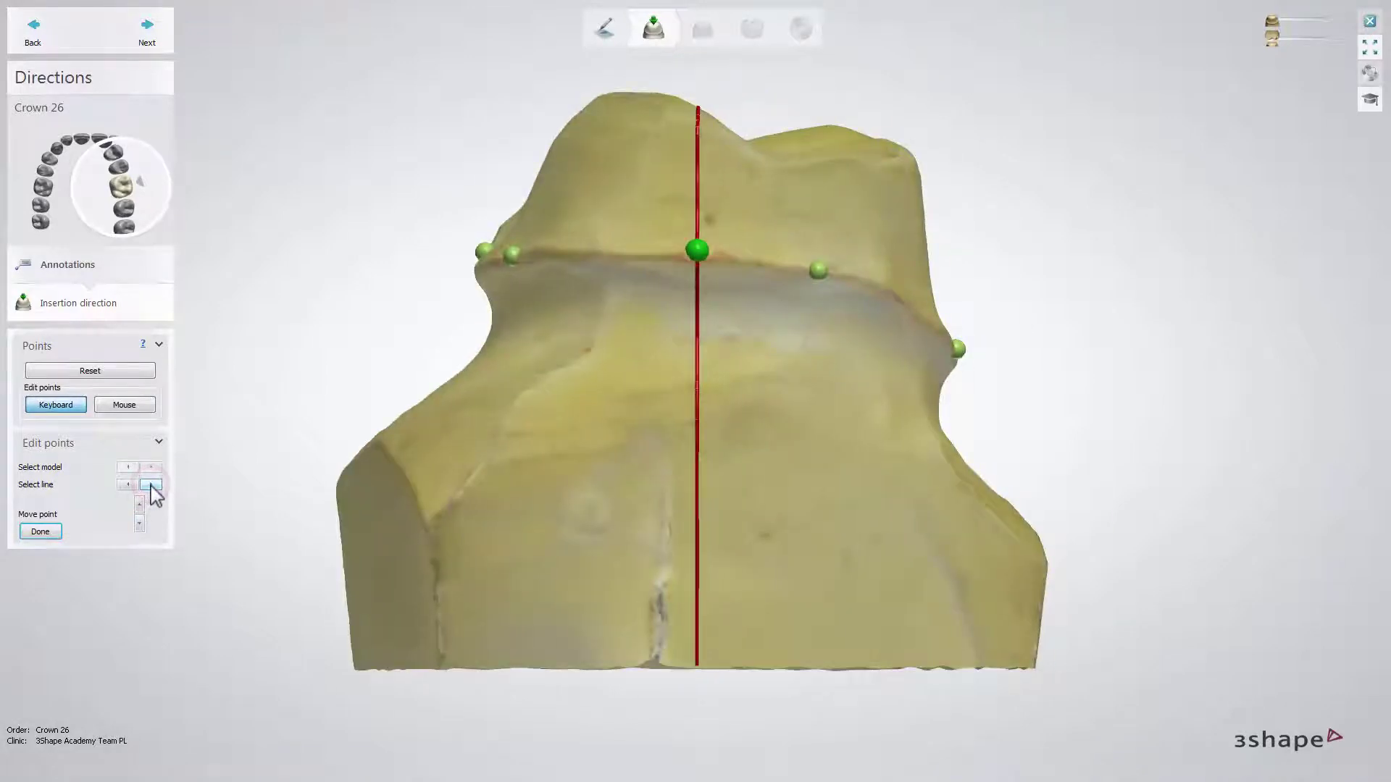
{"action": "left_click", "coordinate": [140, 523]}
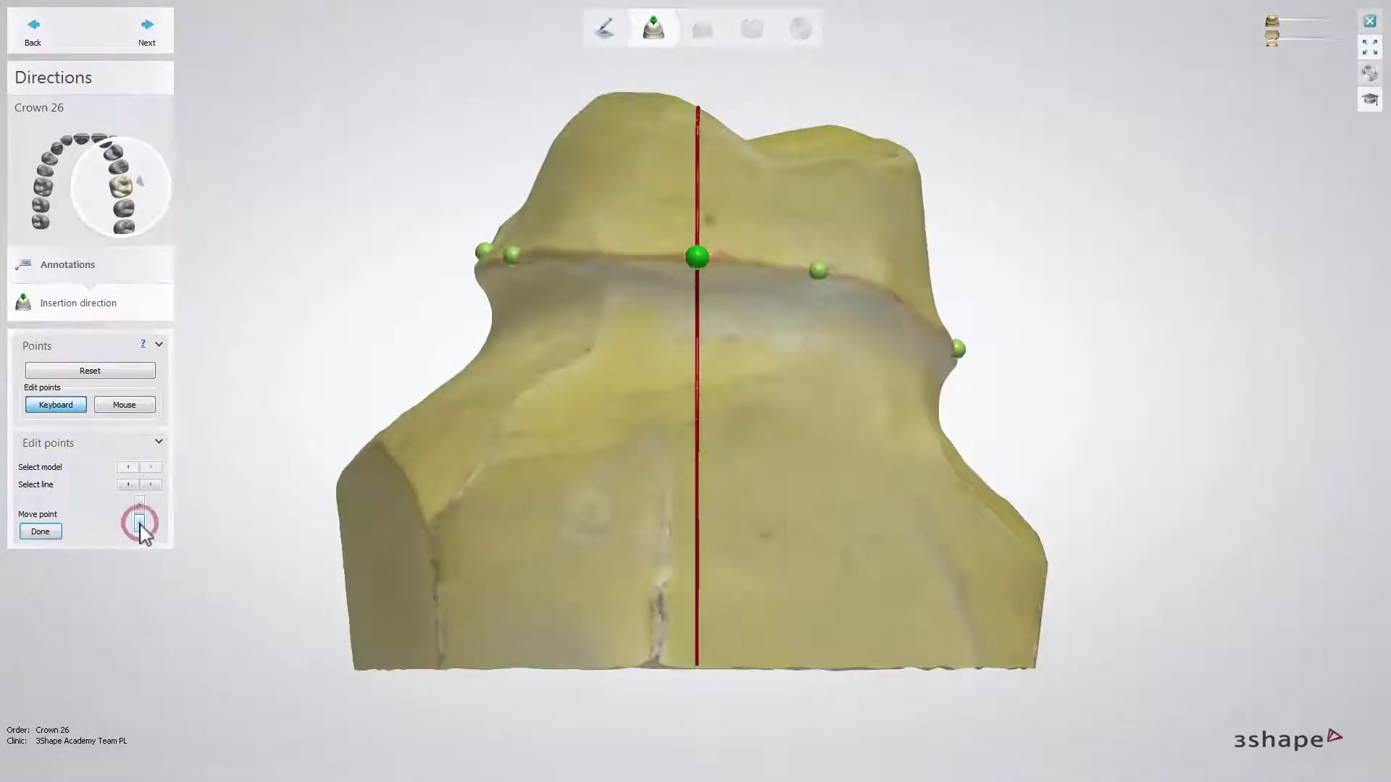
{"action": "left_click", "coordinate": [151, 485]}
{"action": "left_click", "coordinate": [150, 485]}
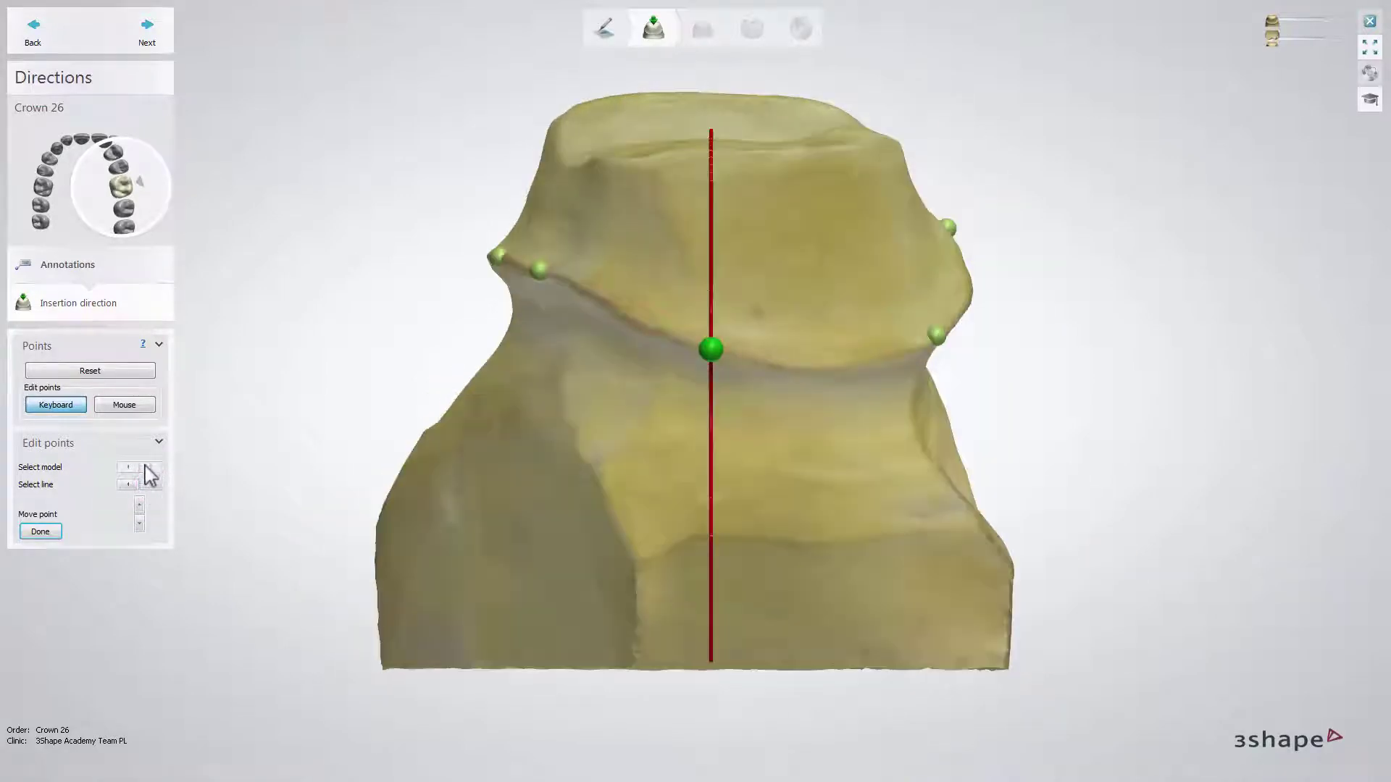
- Place the margin points around the preparation edge of die 26 with the mouse editing option, and accept them
{"action": "left_click", "coordinate": [124, 405]}
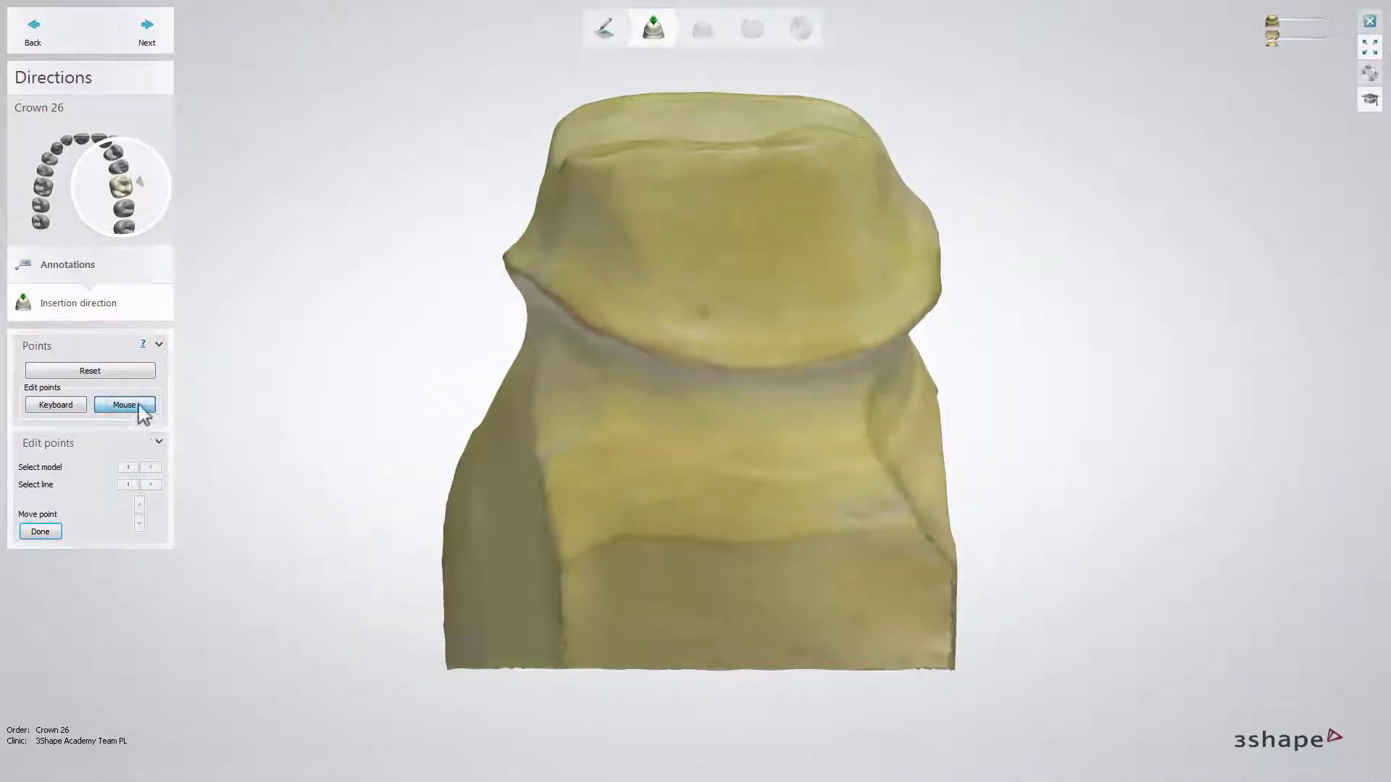
{"action": "left_click", "coordinate": [717, 360]}
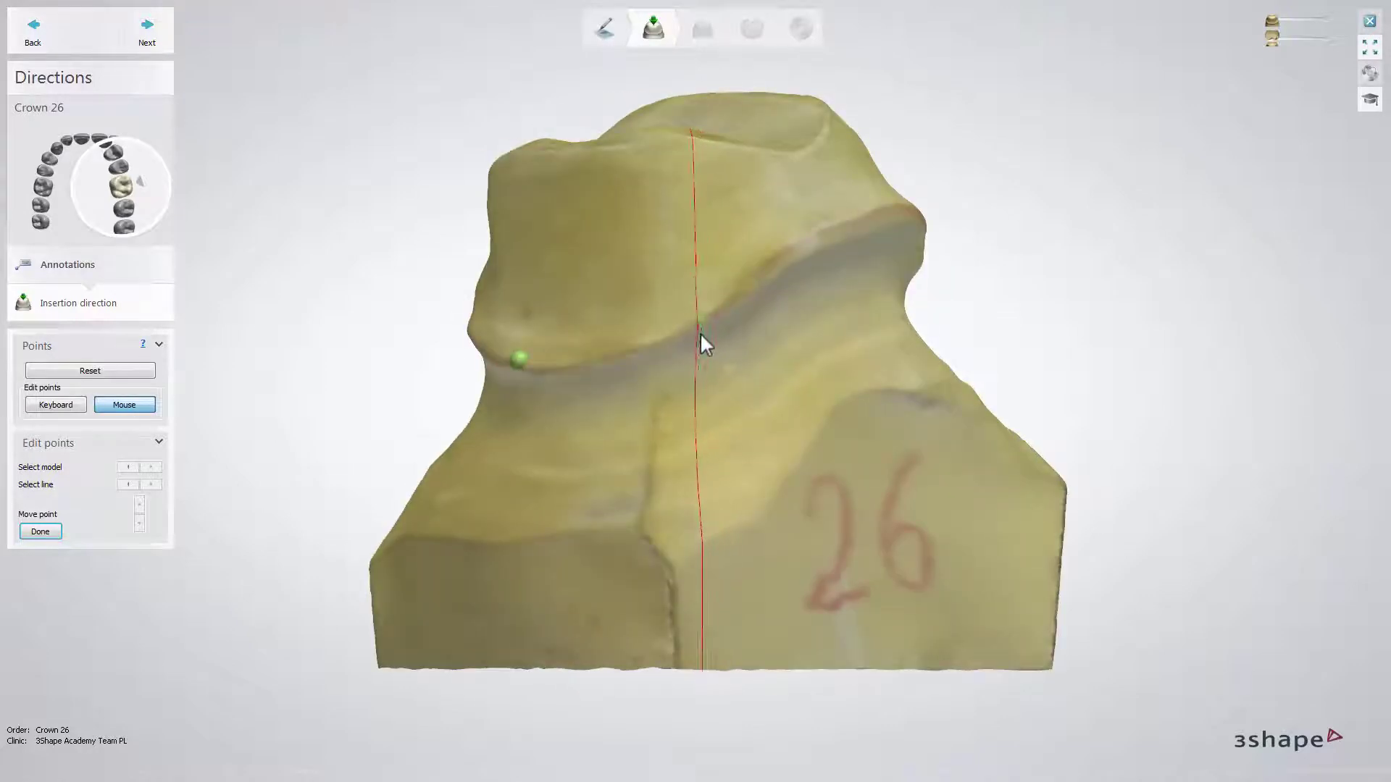
{"action": "left_click", "coordinate": [699, 329]}
{"action": "left_click", "coordinate": [597, 289]}
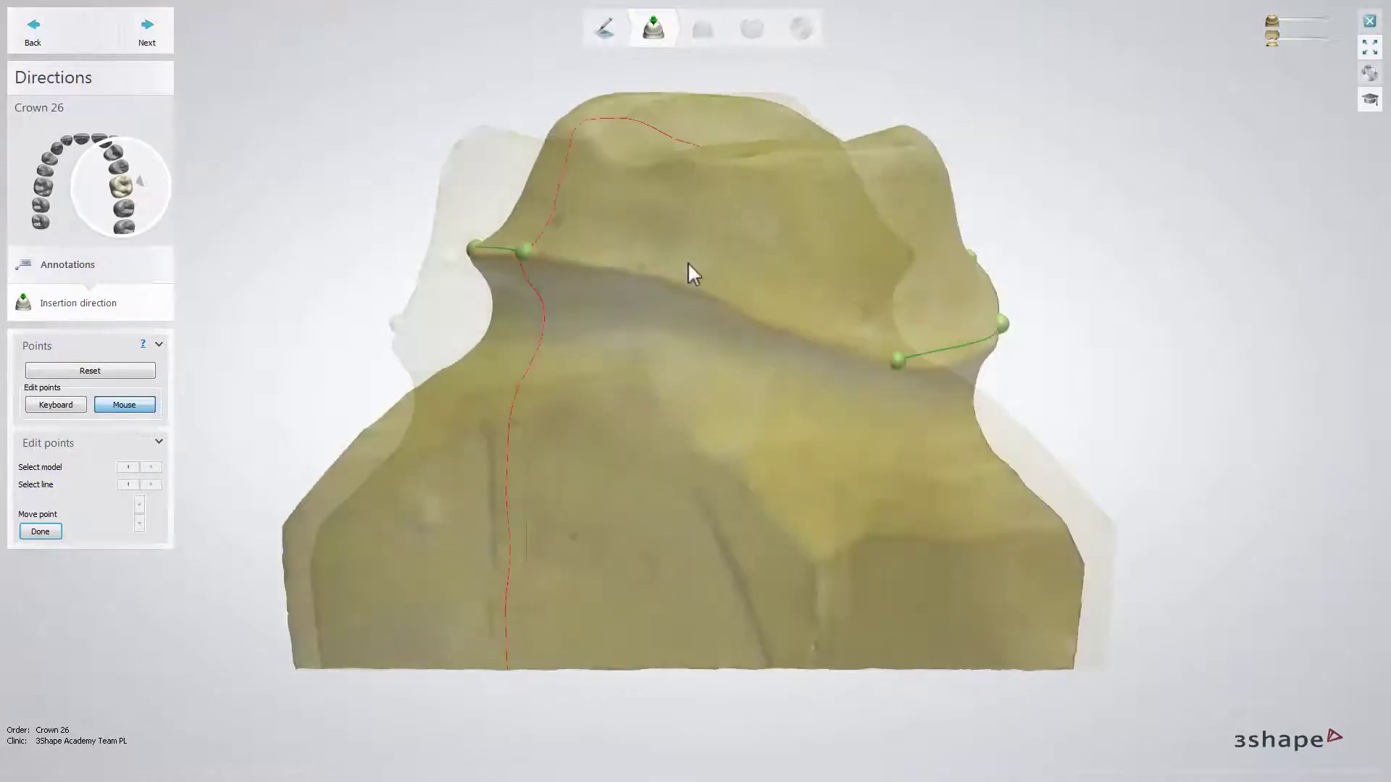
{"action": "left_click", "coordinate": [707, 330]}
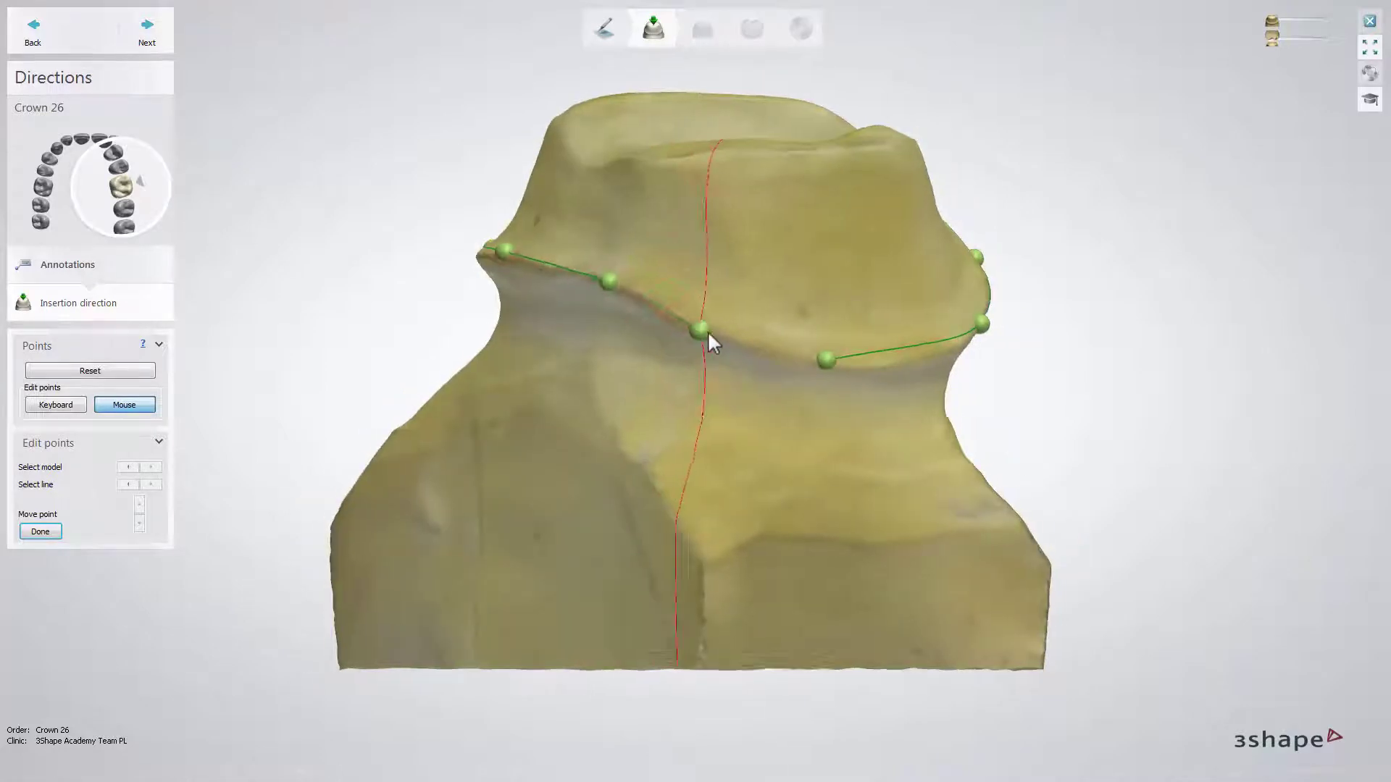
{"action": "left_click", "coordinate": [714, 359]}
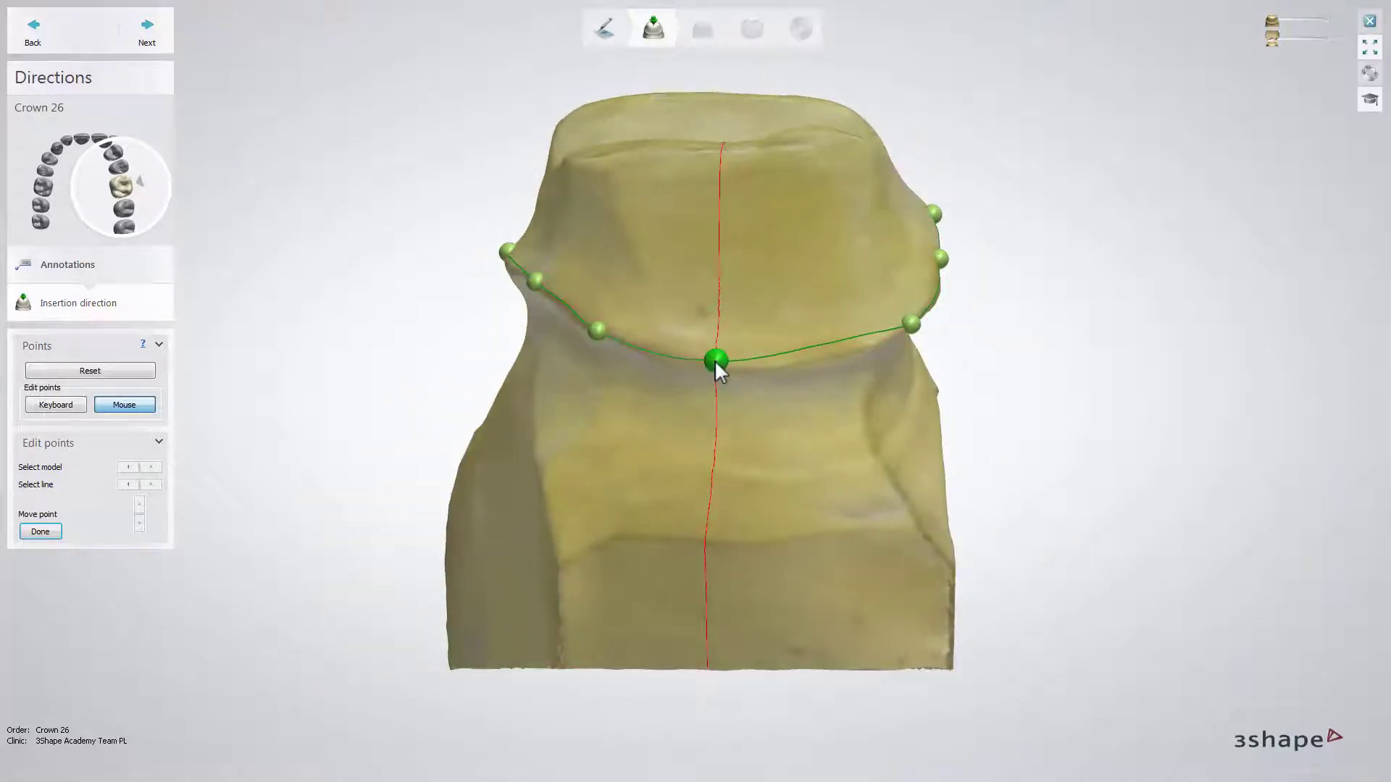
{"action": "left_click", "coordinate": [147, 36]}
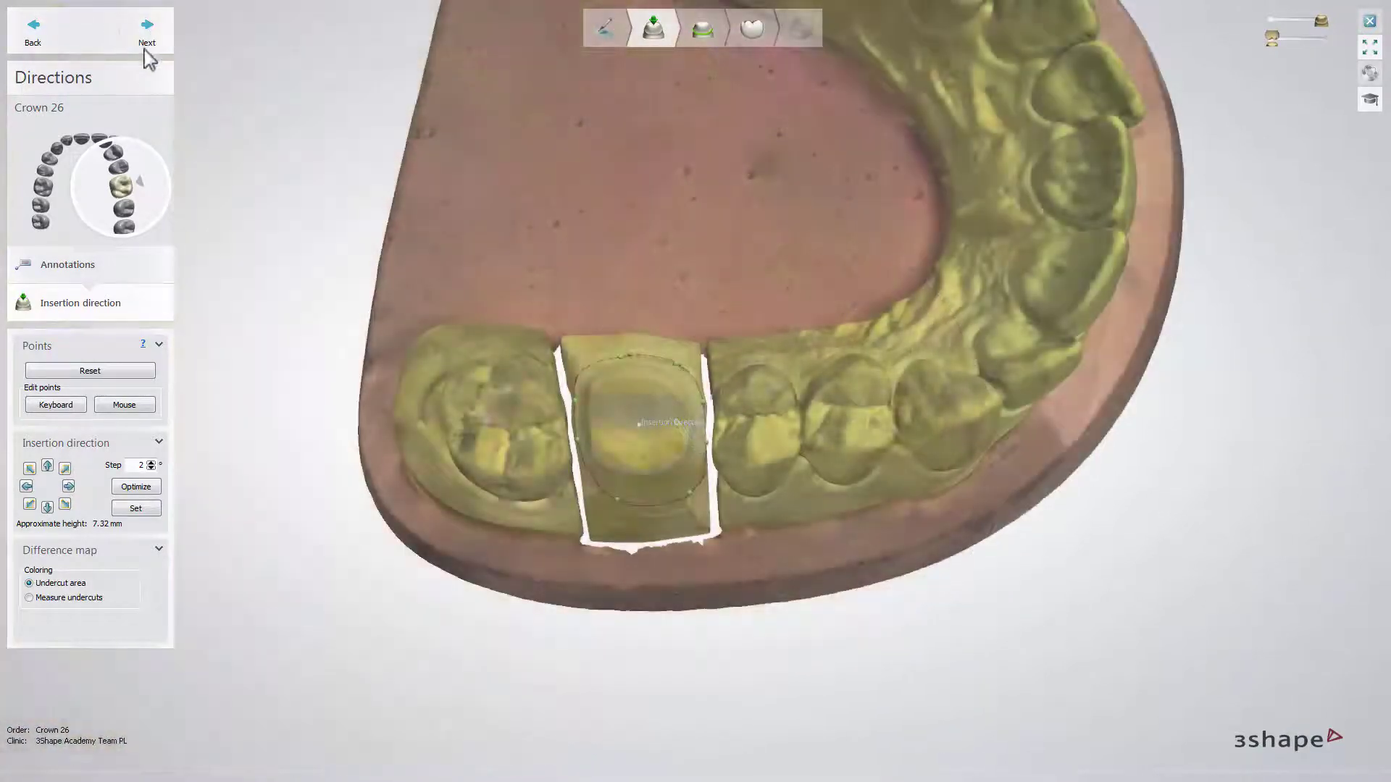
- Adjust the Crown 26 insertion direction with 2° tilts and optimization, set it from the occlusal view, and accept it
{"action": "left_click", "coordinate": [29, 468]}
{"action": "left_click", "coordinate": [29, 468]}
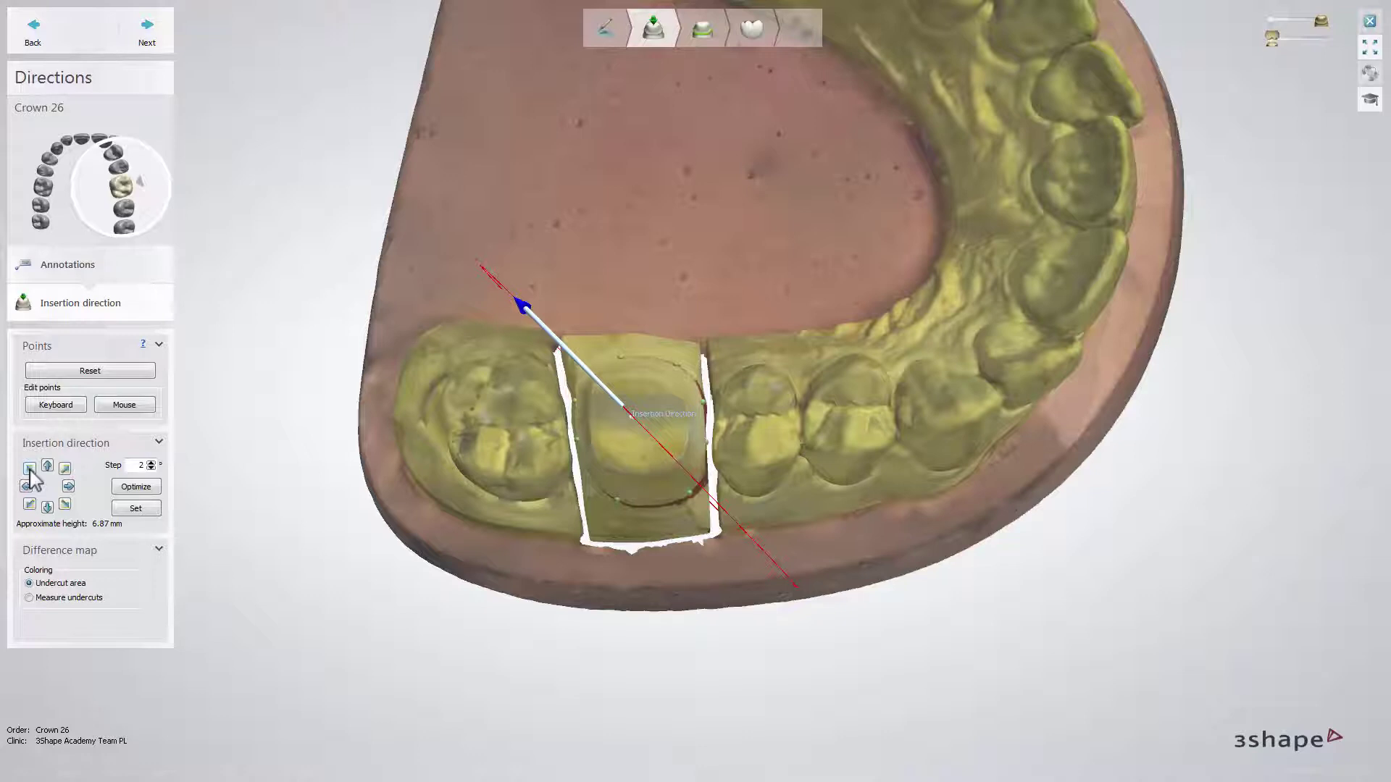
{"action": "left_click", "coordinate": [150, 468]}
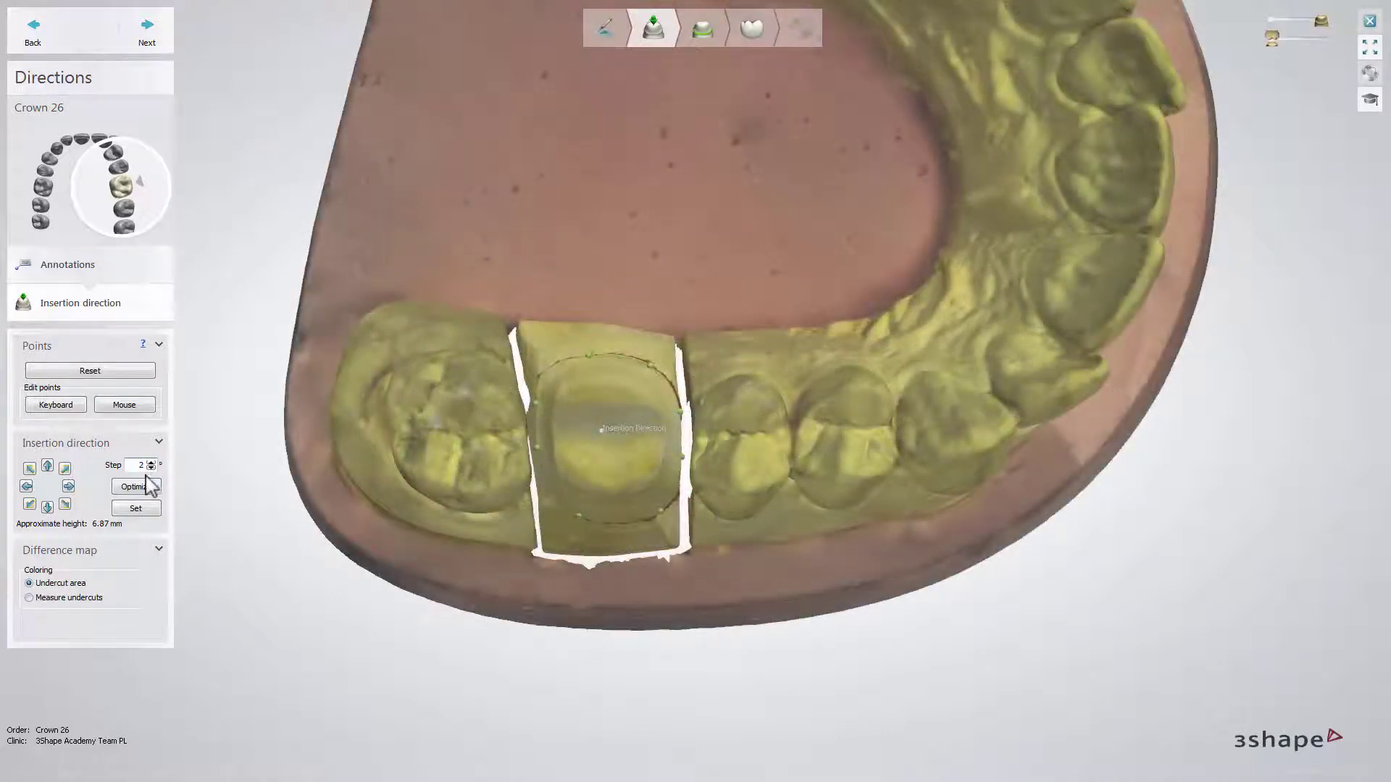
{"action": "left_click", "coordinate": [137, 491]}
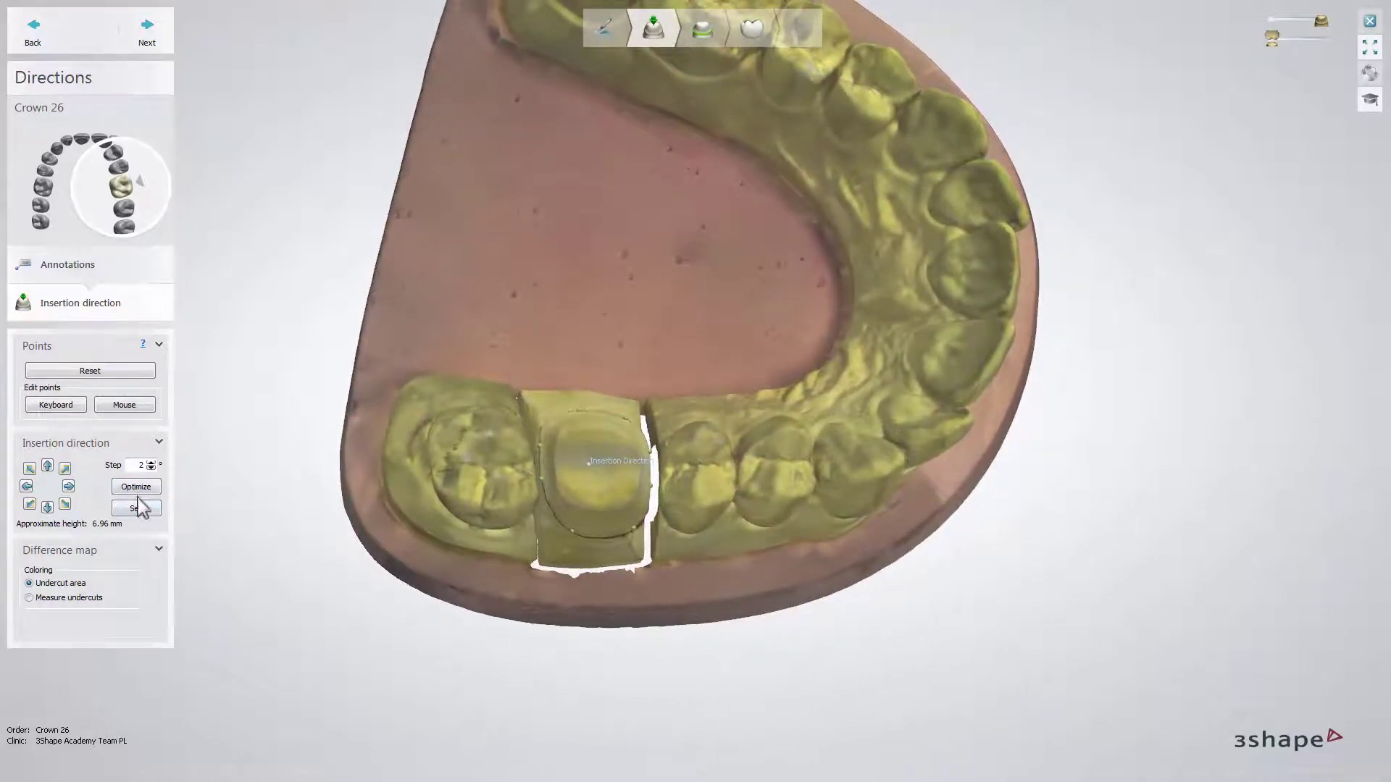
{"action": "left_click", "coordinate": [137, 509]}
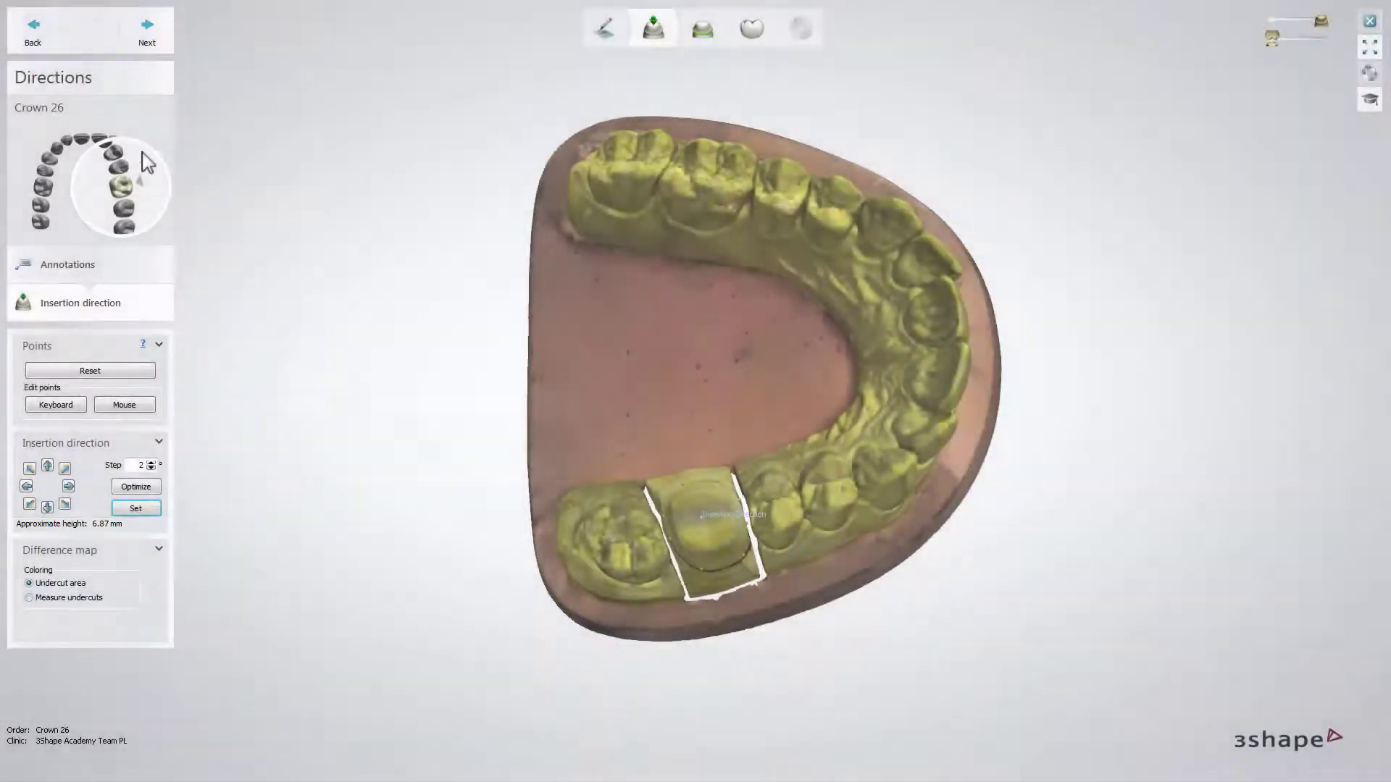
{"action": "left_click", "coordinate": [148, 45]}
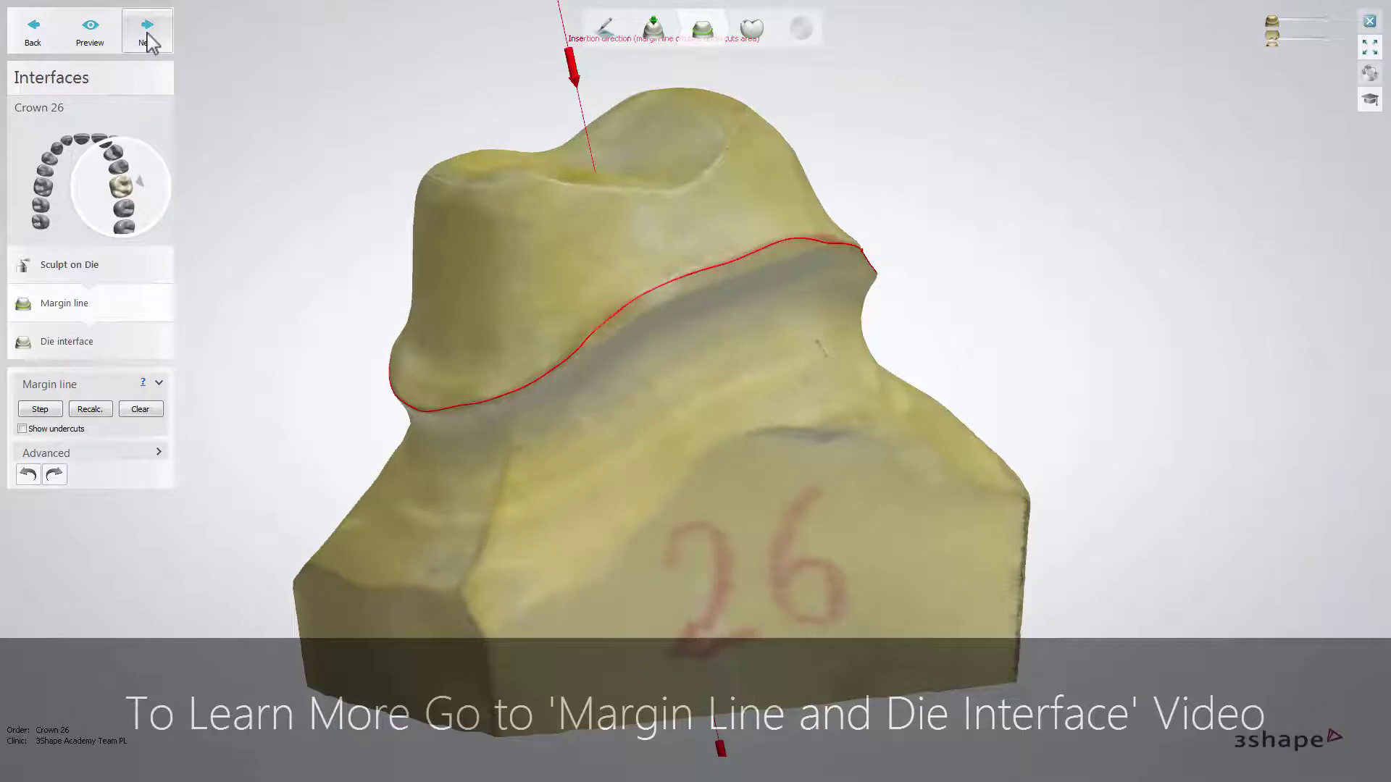
- Correct the margin line where it strays from the preparation edge of die 26, and accept it
{"action": "left_click", "coordinate": [149, 36]}
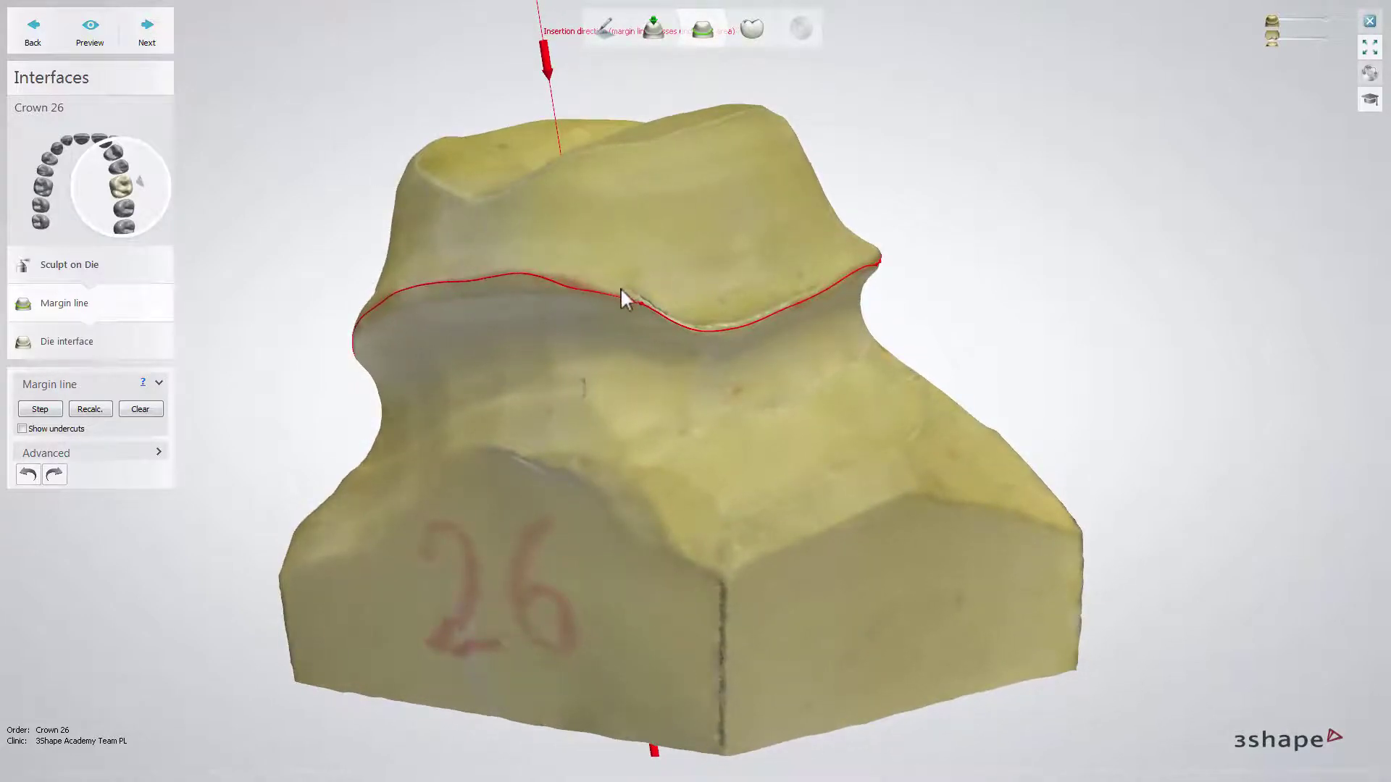
{"action": "left_click", "coordinate": [646, 308]}
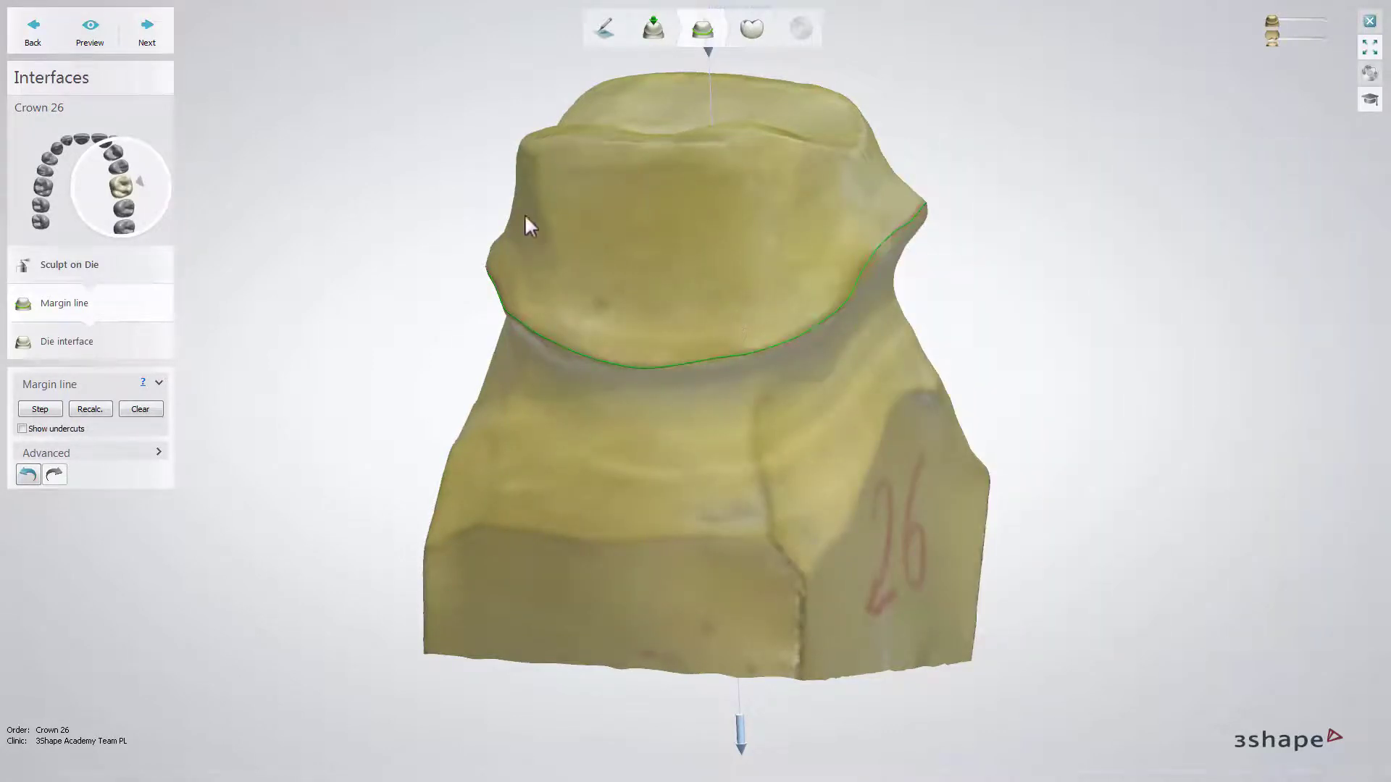
{"action": "left_click", "coordinate": [147, 33]}
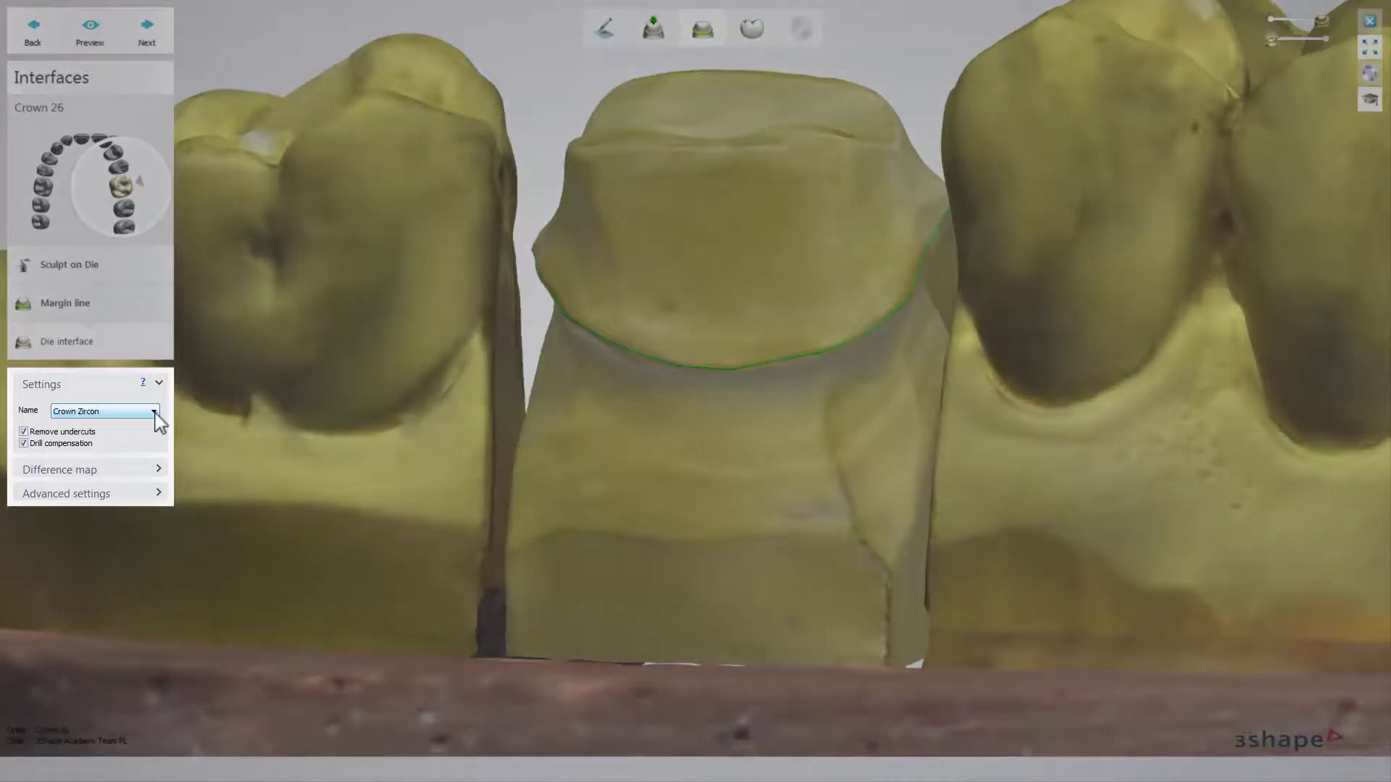
- Preview the die interface using the Crown Zircon settings with undercut removal and drill compensation enabled
{"action": "left_click", "coordinate": [154, 412]}
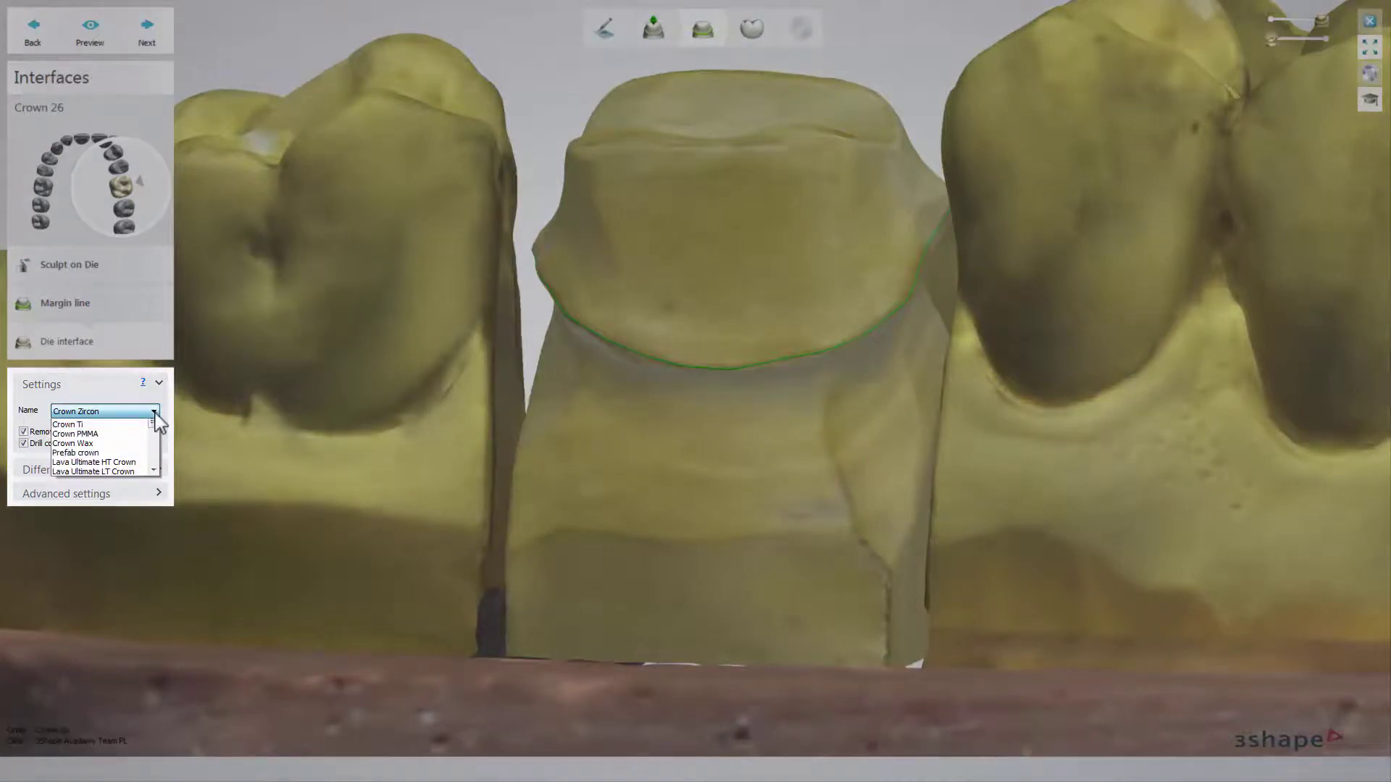
{"action": "left_click", "coordinate": [154, 411]}
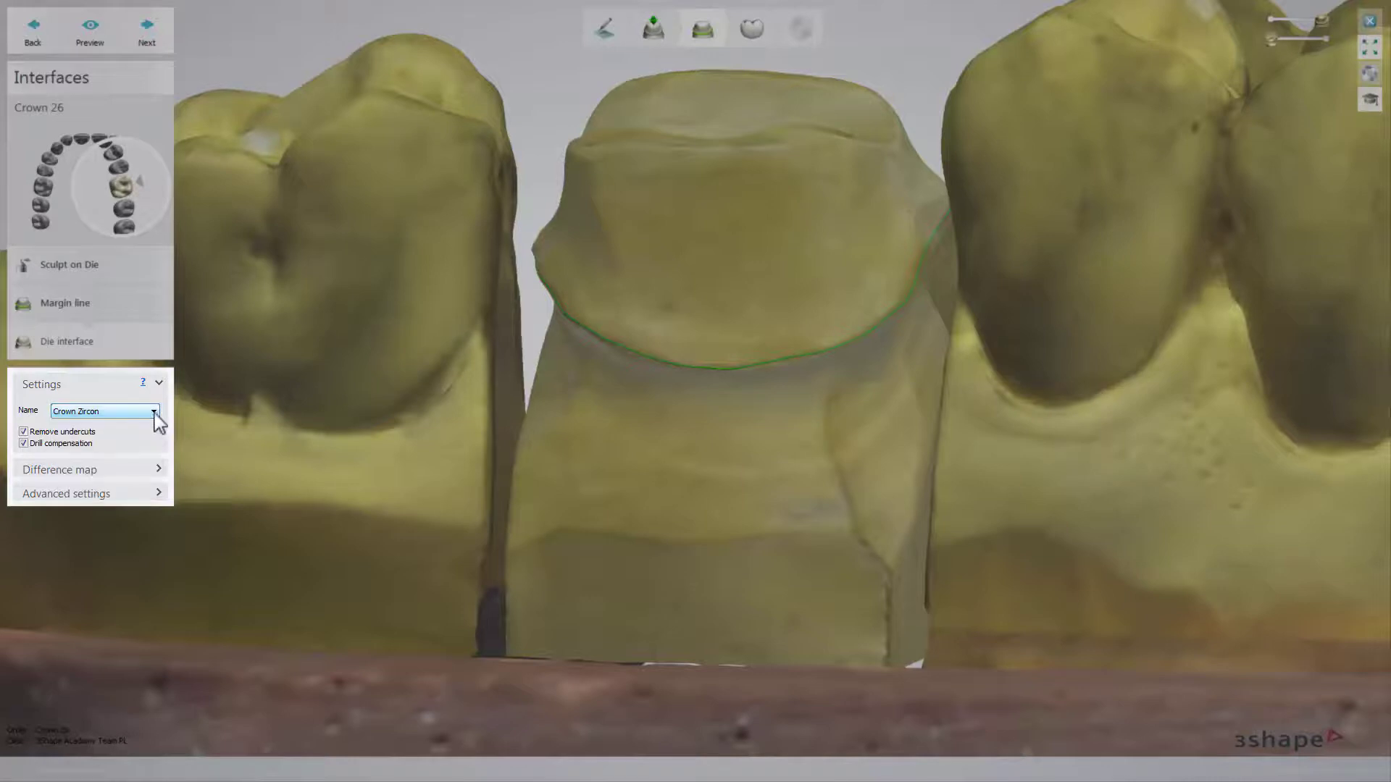
{"action": "left_click", "coordinate": [24, 444]}
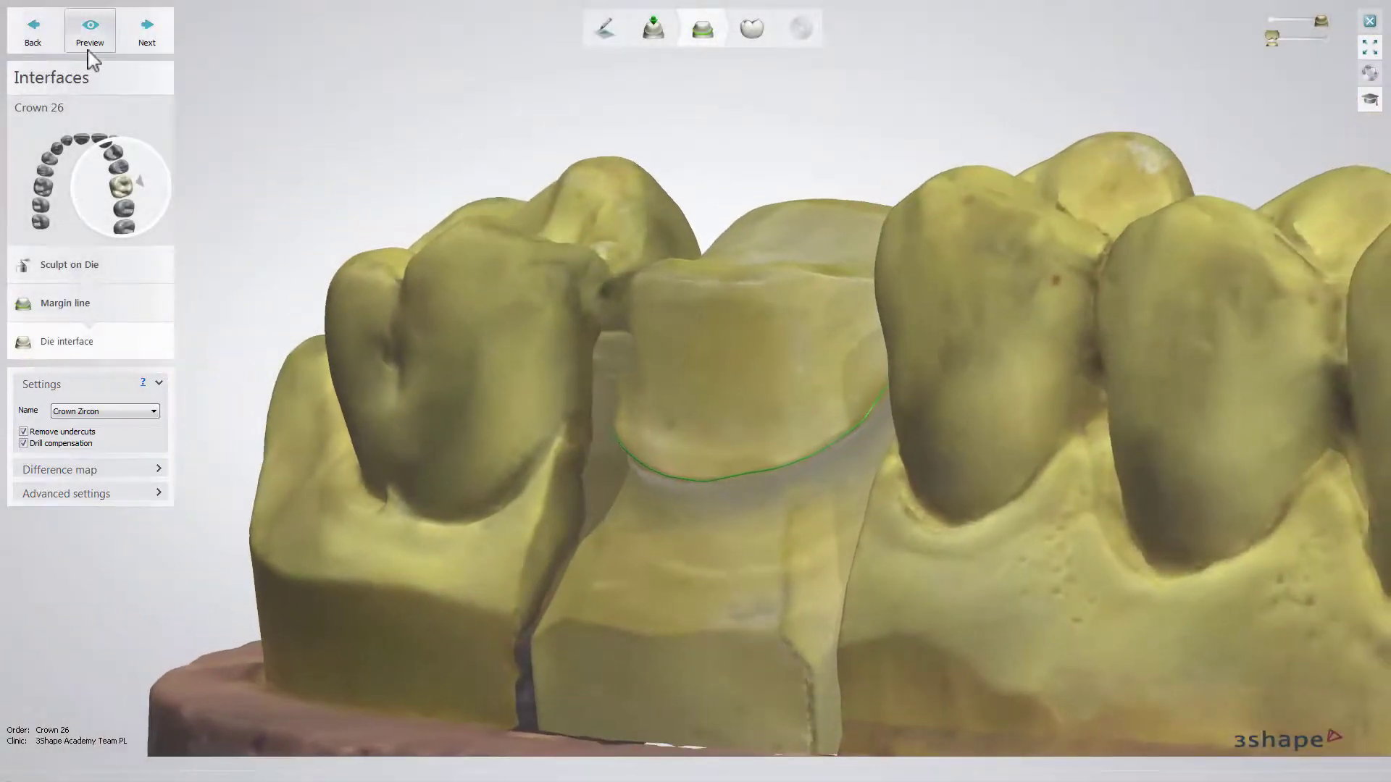
{"action": "left_click", "coordinate": [91, 34]}
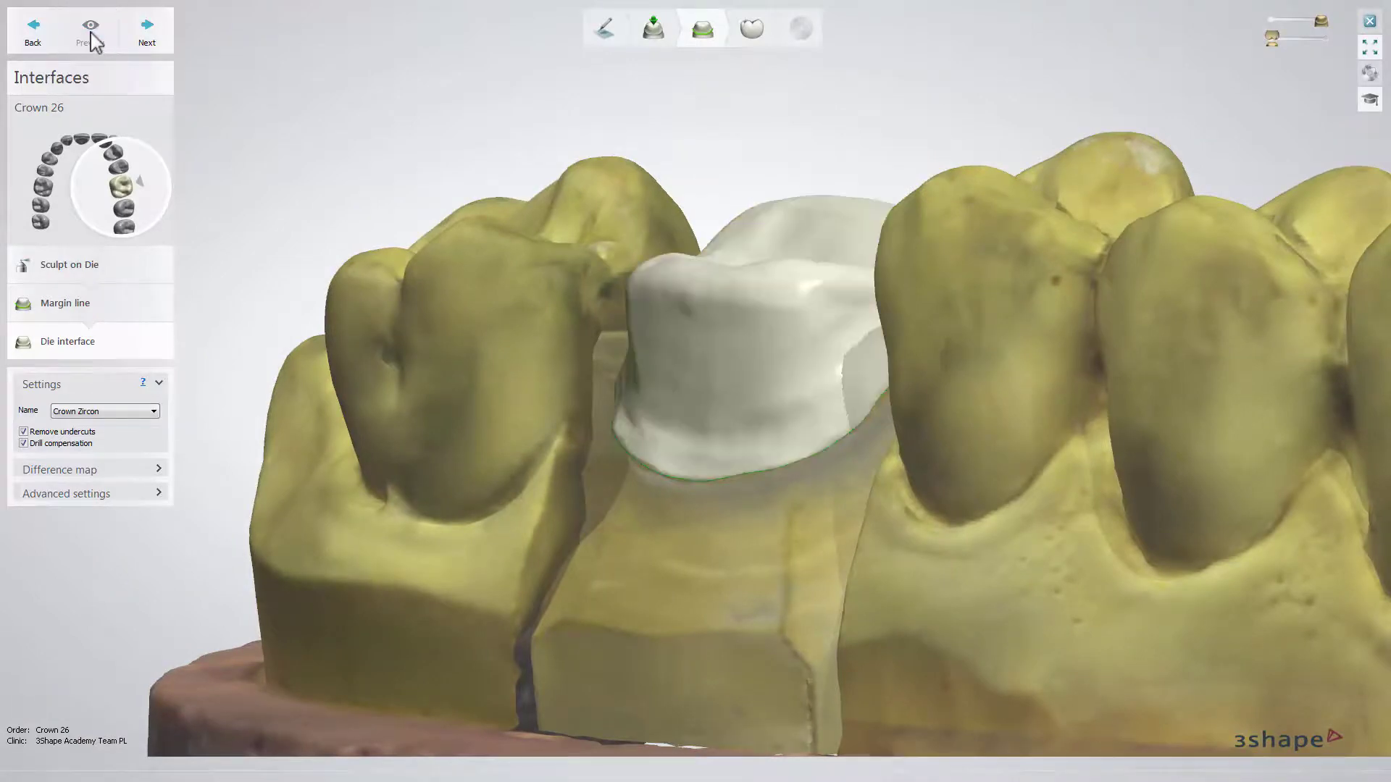
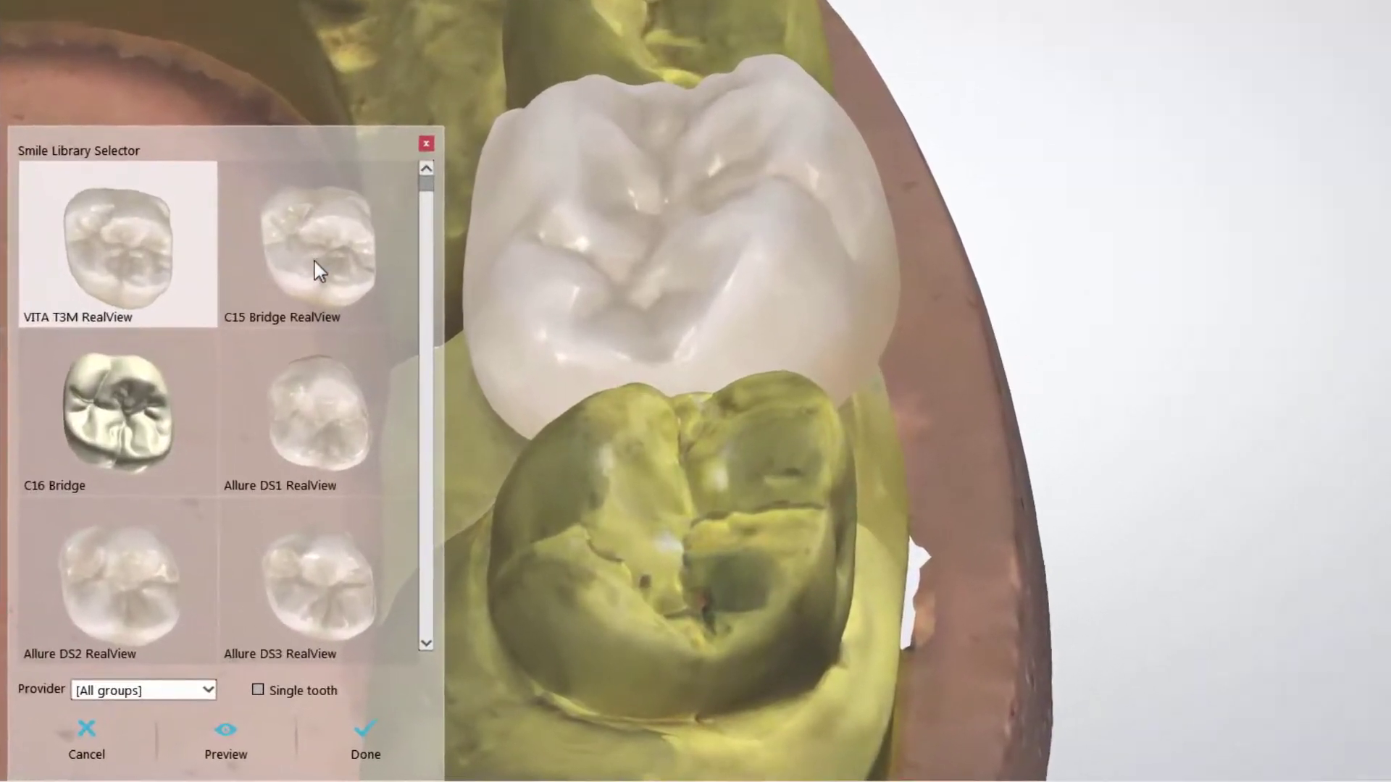
- Choose the C15 Bridge RealView library anatomy and auto-place the crown with a 0.02 mm distance to the neighbouring teeth
{"action": "left_click", "coordinate": [341, 301]}
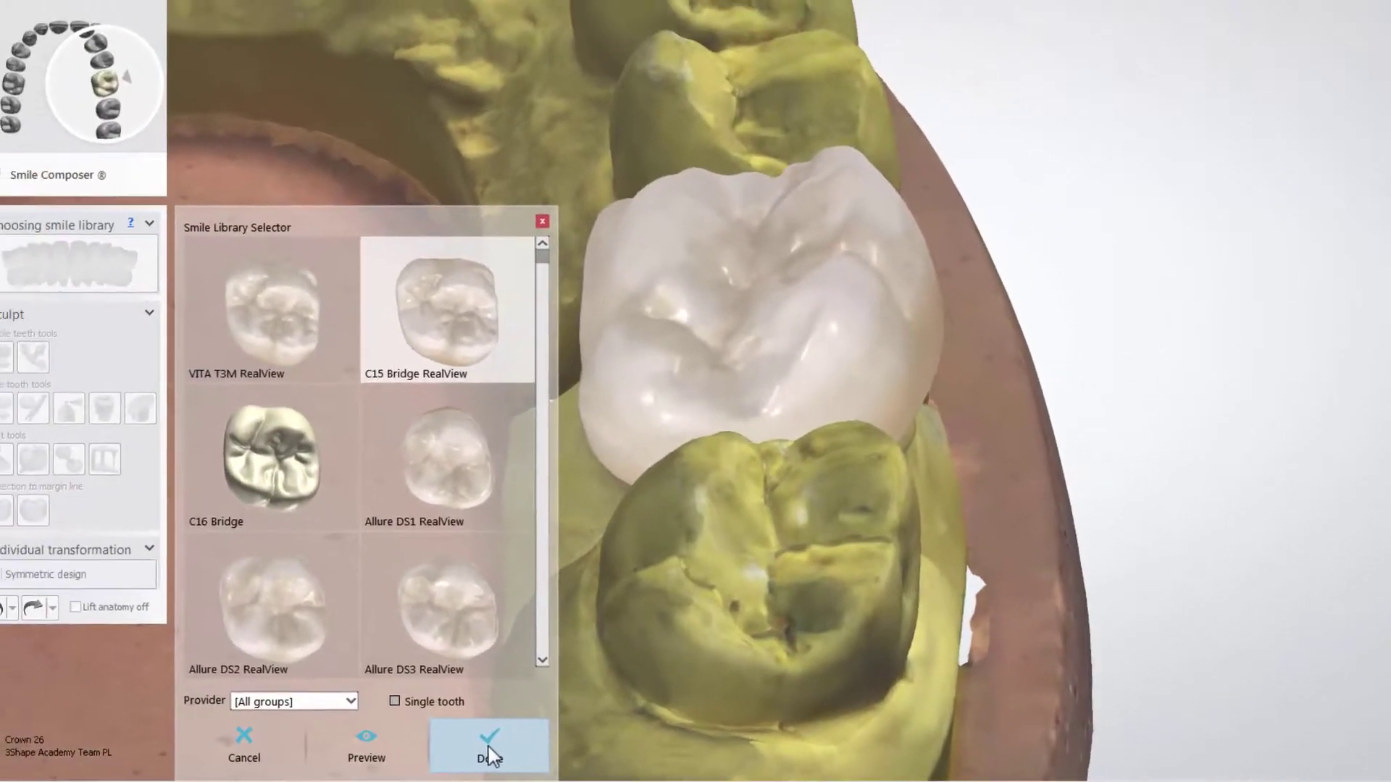
{"action": "left_click", "coordinate": [366, 748]}
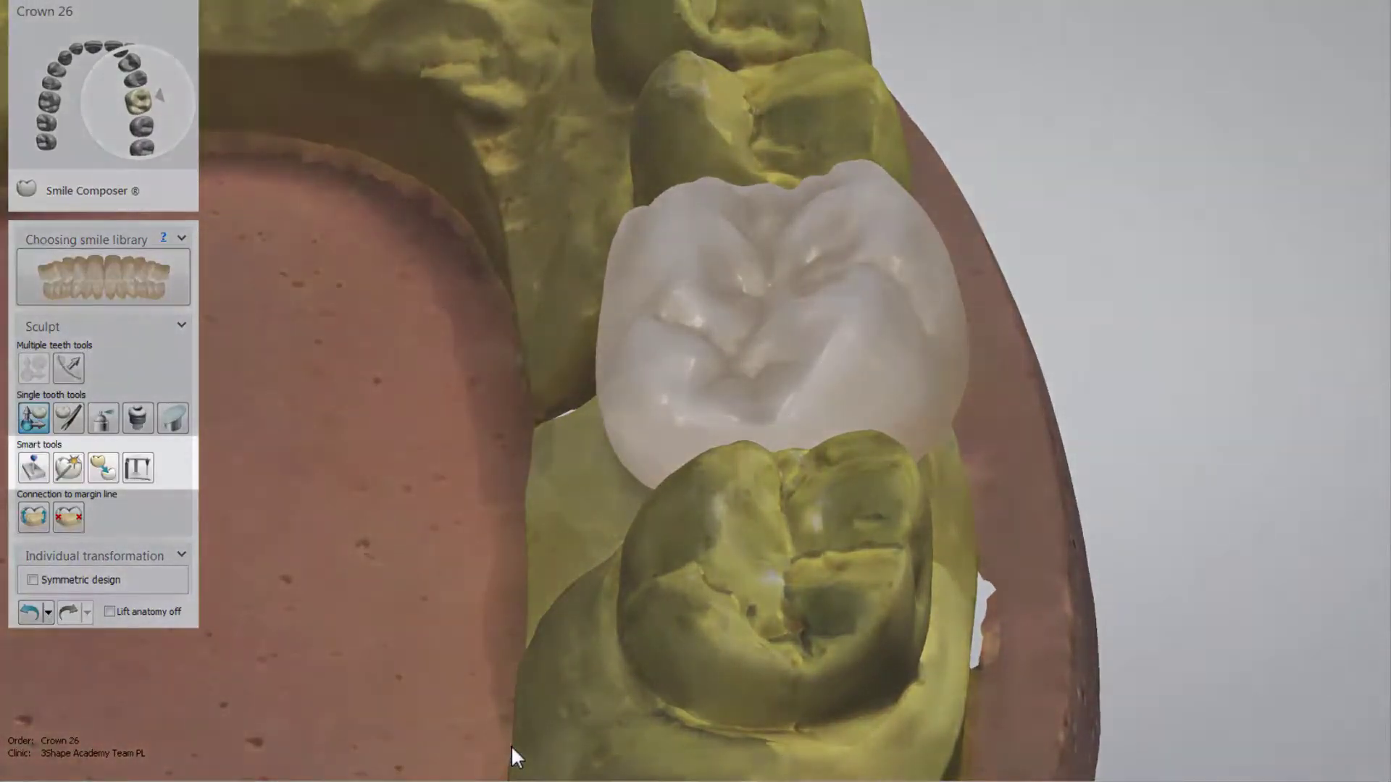
{"action": "left_click", "coordinate": [70, 470]}
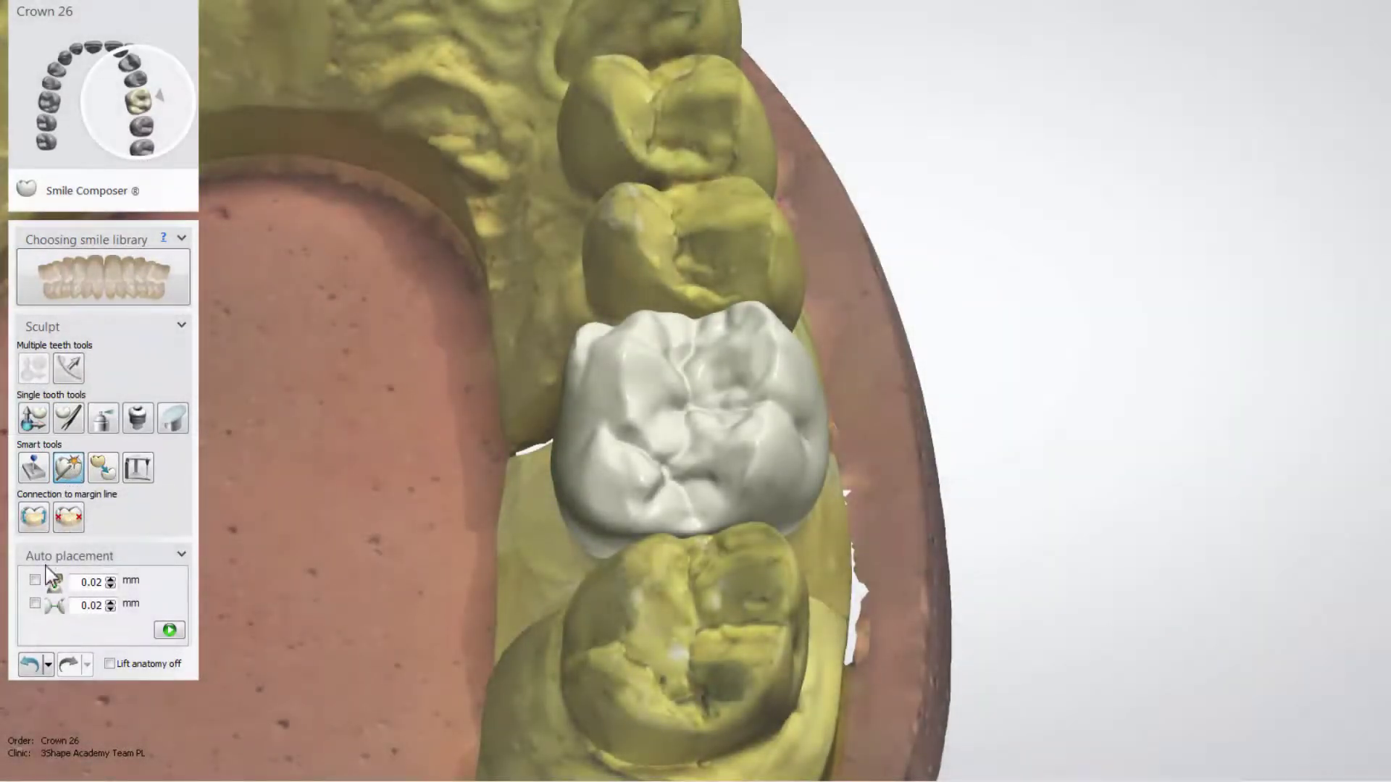
{"action": "left_click", "coordinate": [35, 604]}
{"action": "left_click", "coordinate": [169, 630]}
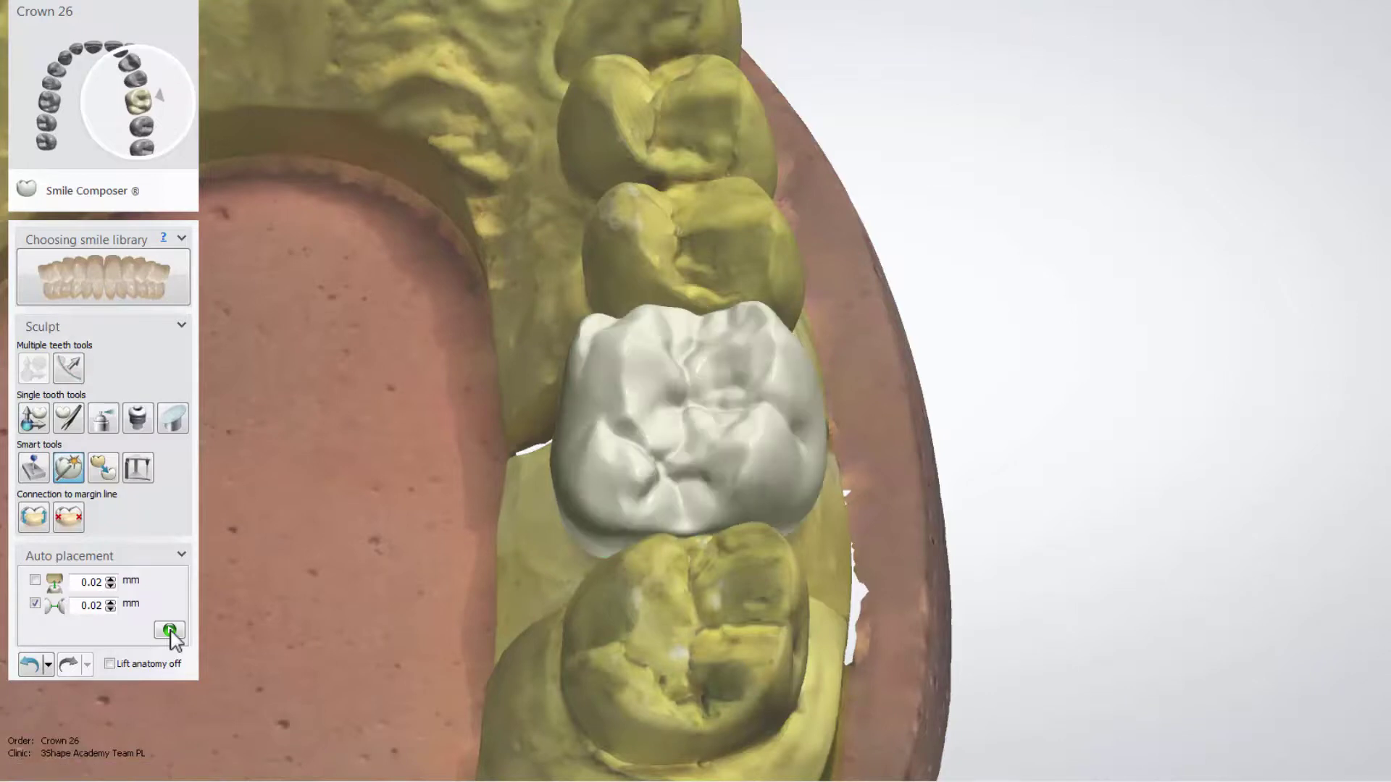
- Refine the crown's placement with individual transformation and morph its occlusal surface using a 2.17 mm morphing radius
{"action": "left_click", "coordinate": [33, 418]}
{"action": "left_click_drag", "start_coordinate": [450, 310], "coordinate": [448, 293]}
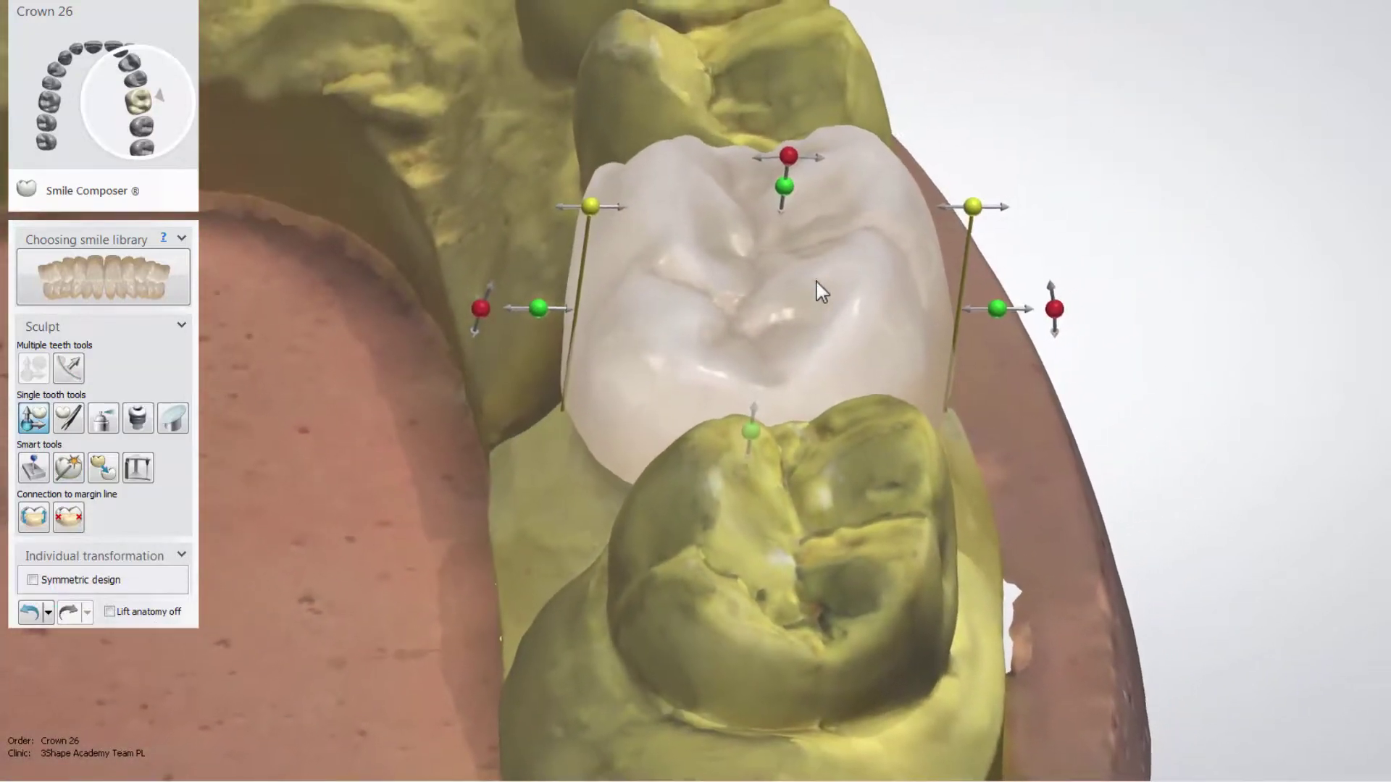
{"action": "key", "text": "m"}
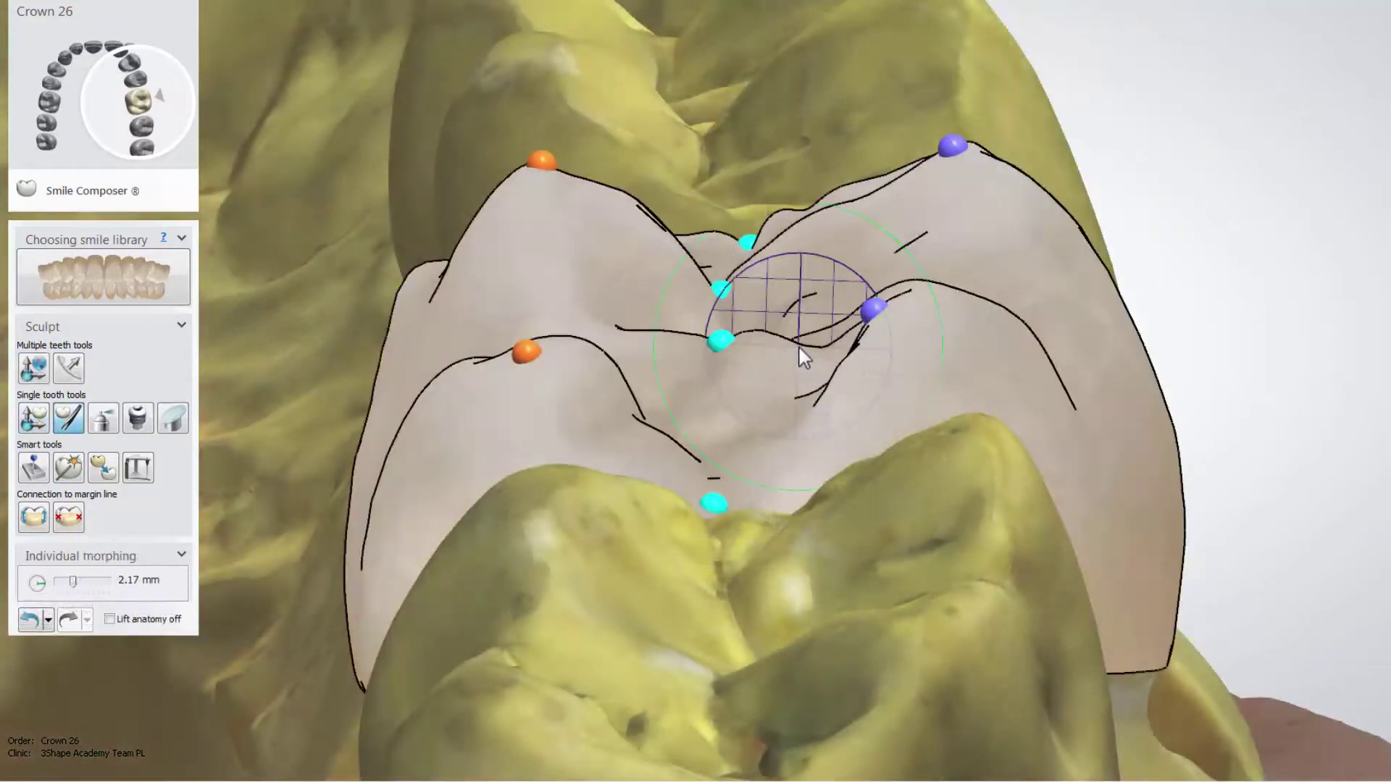
{"action": "left_click_drag", "start_coordinate": [800, 347], "coordinate": [836, 352]}
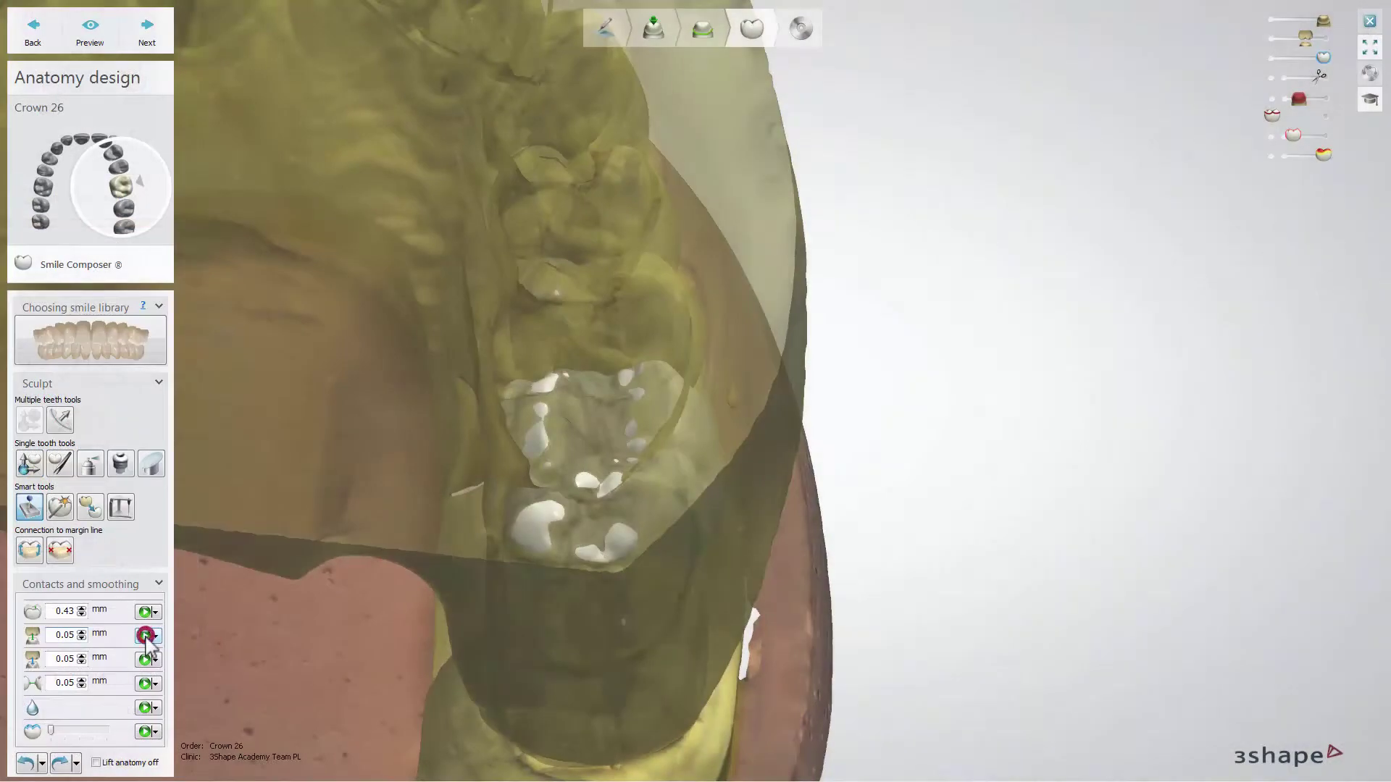
- Adapt the crown to the antagonist at 0.05 mm, and adapt it to the contacts recorded in a virtual articulator simulation
{"action": "left_click", "coordinate": [145, 635]}
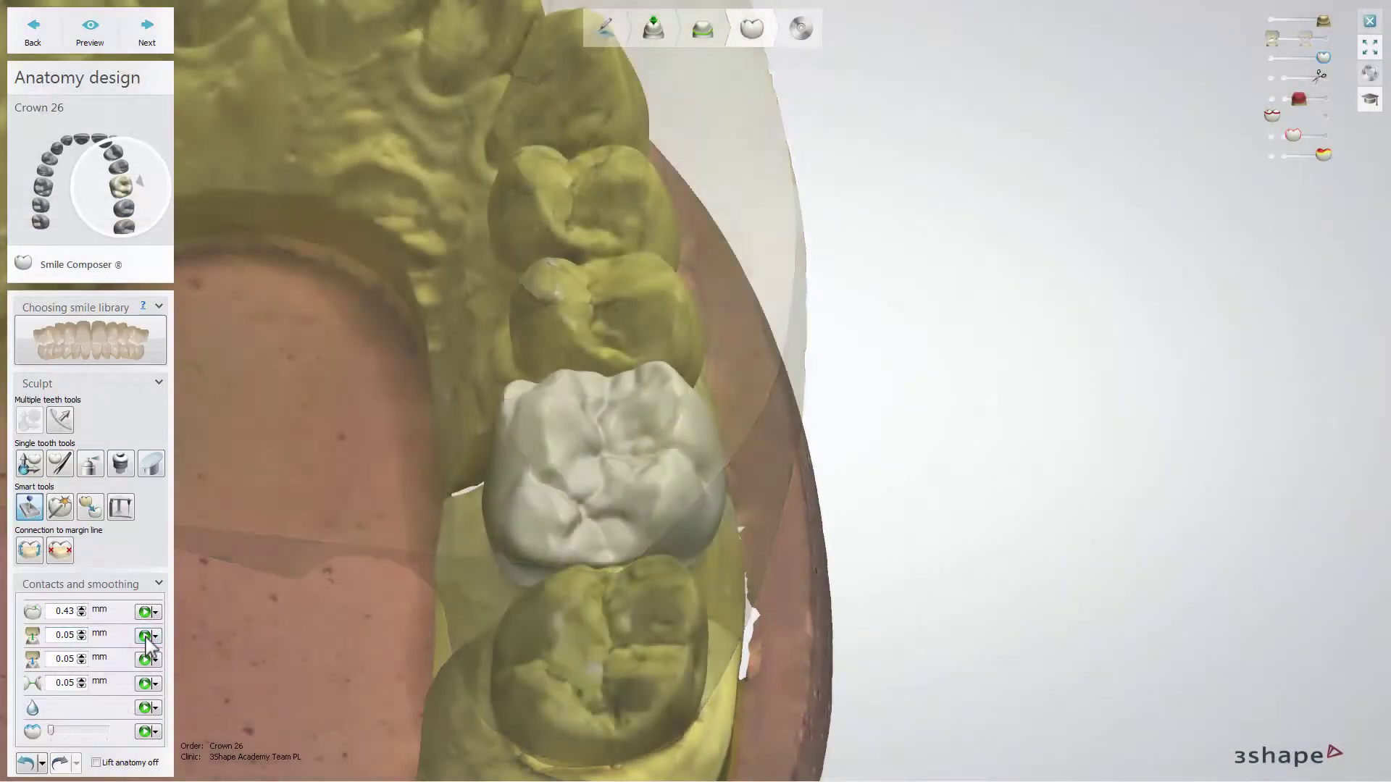
{"action": "left_click", "coordinate": [121, 507]}
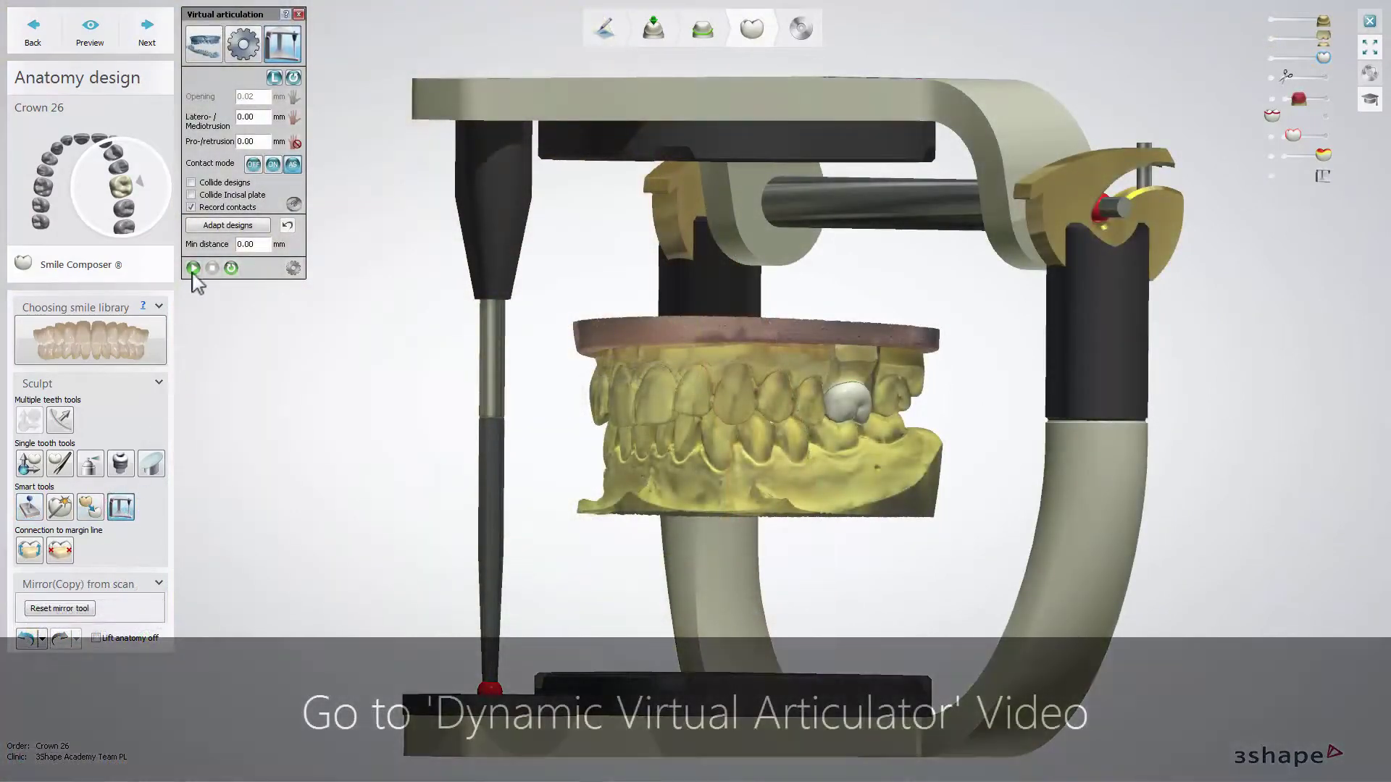
{"action": "left_click", "coordinate": [193, 268]}
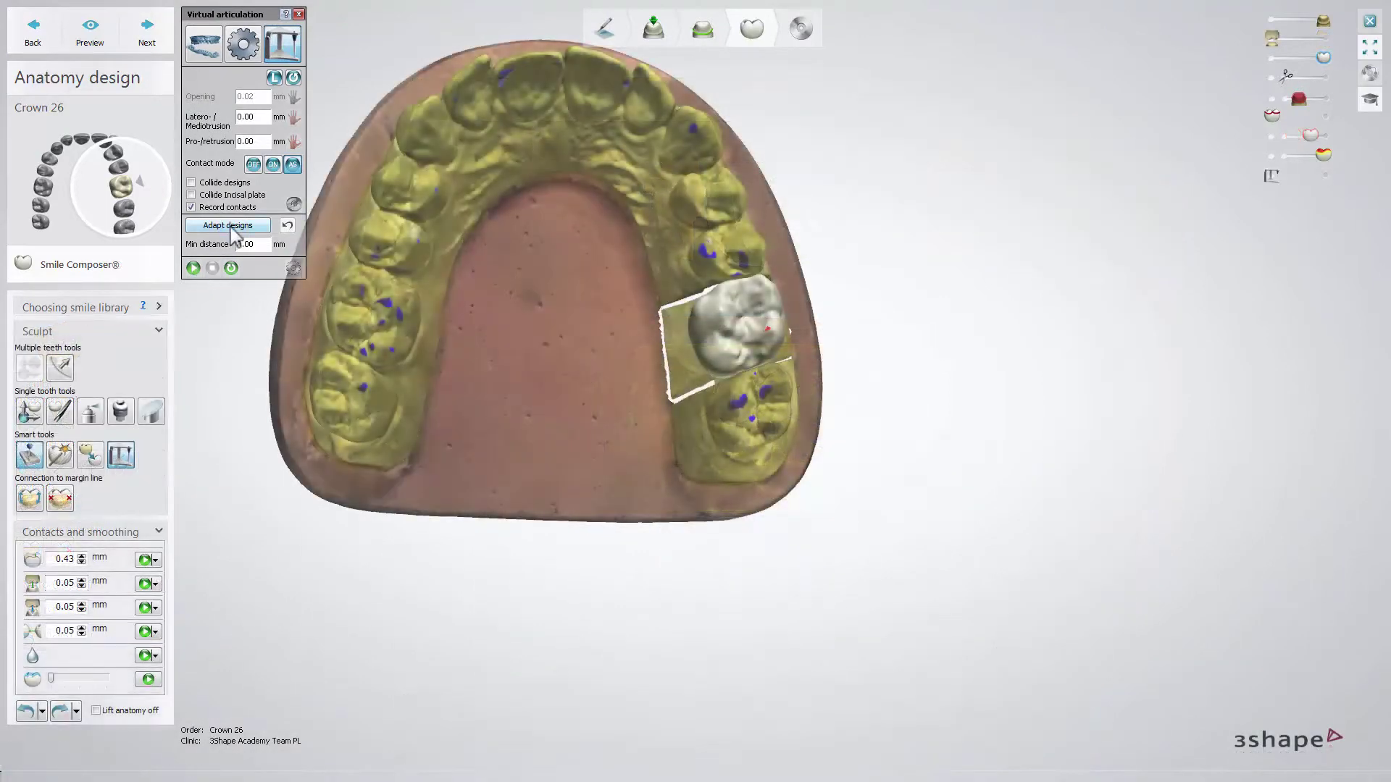
{"action": "left_click", "coordinate": [229, 226]}
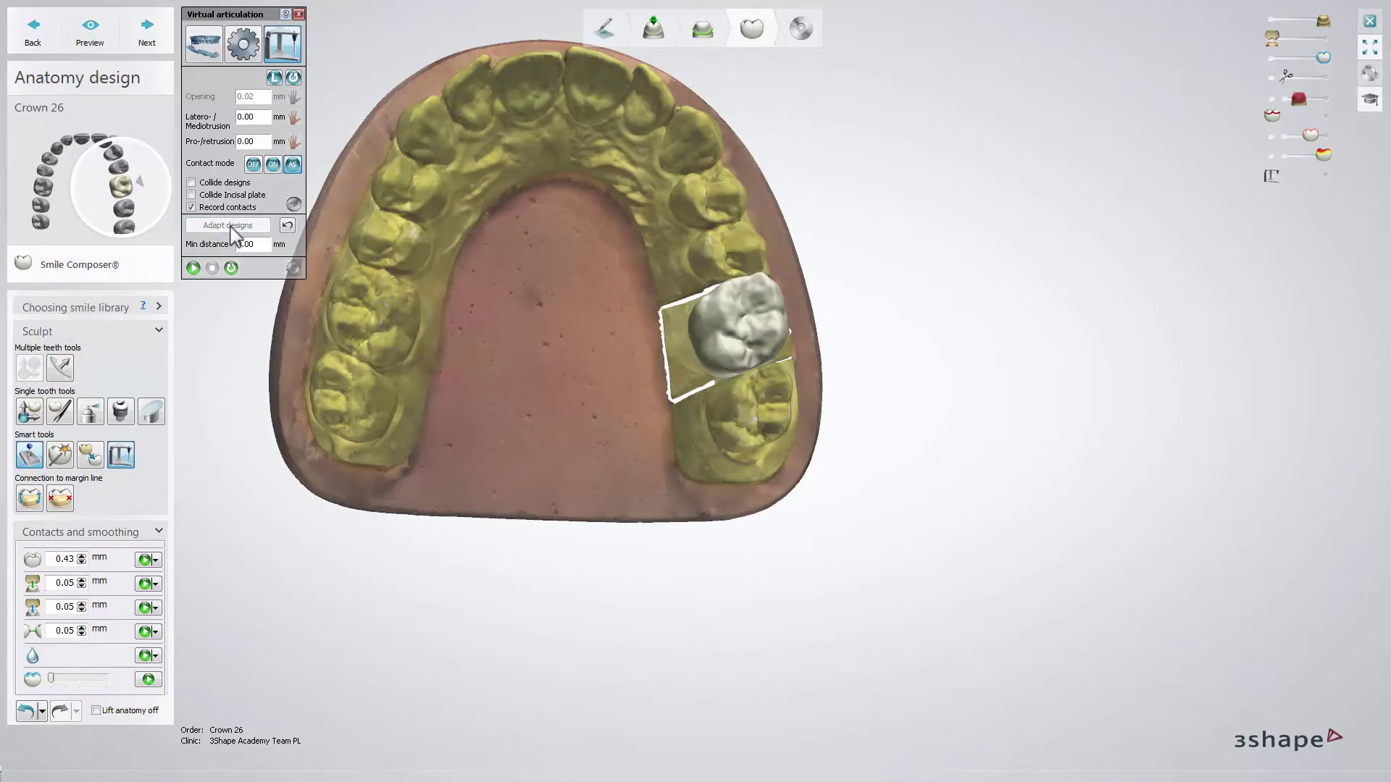
- Complete and save the Crown 26 design, and close it
{"action": "left_click", "coordinate": [148, 36]}
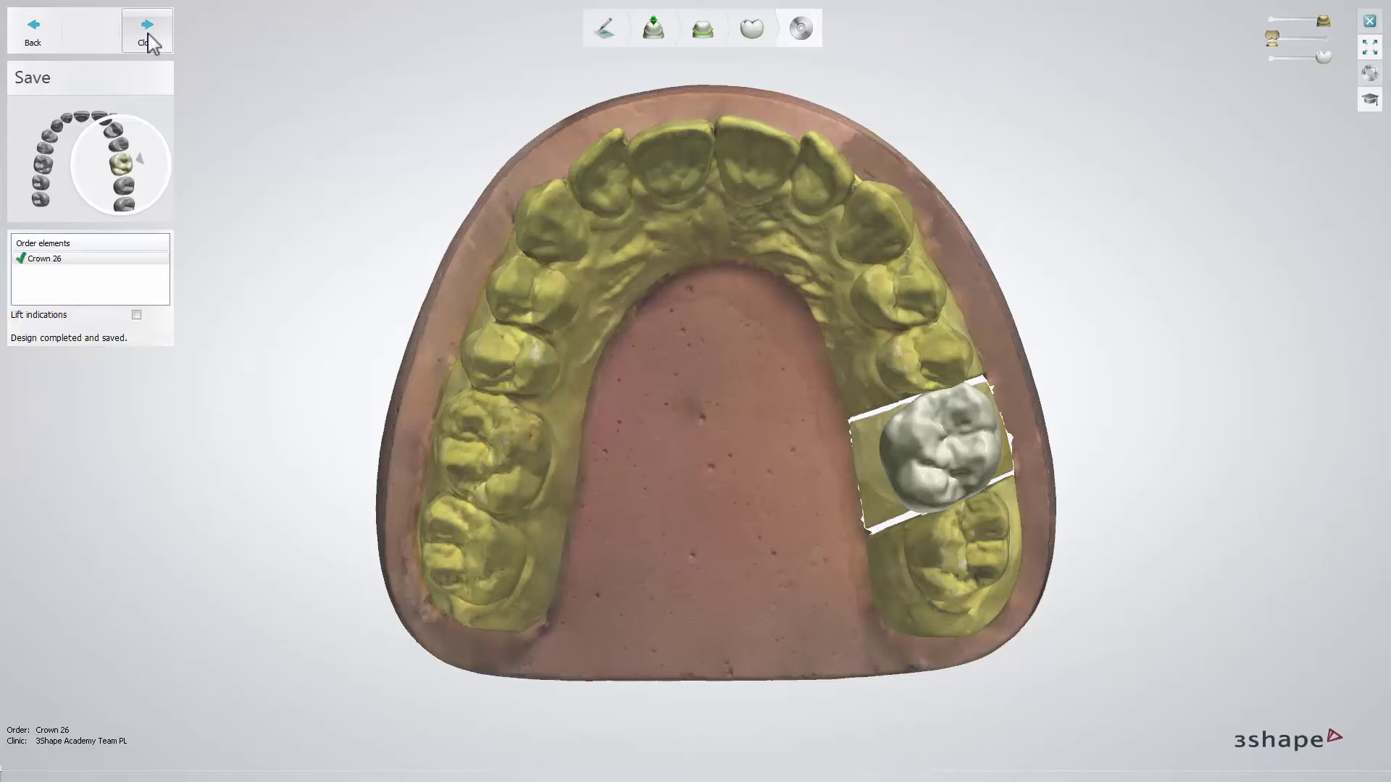
{"action": "left_click", "coordinate": [149, 36]}
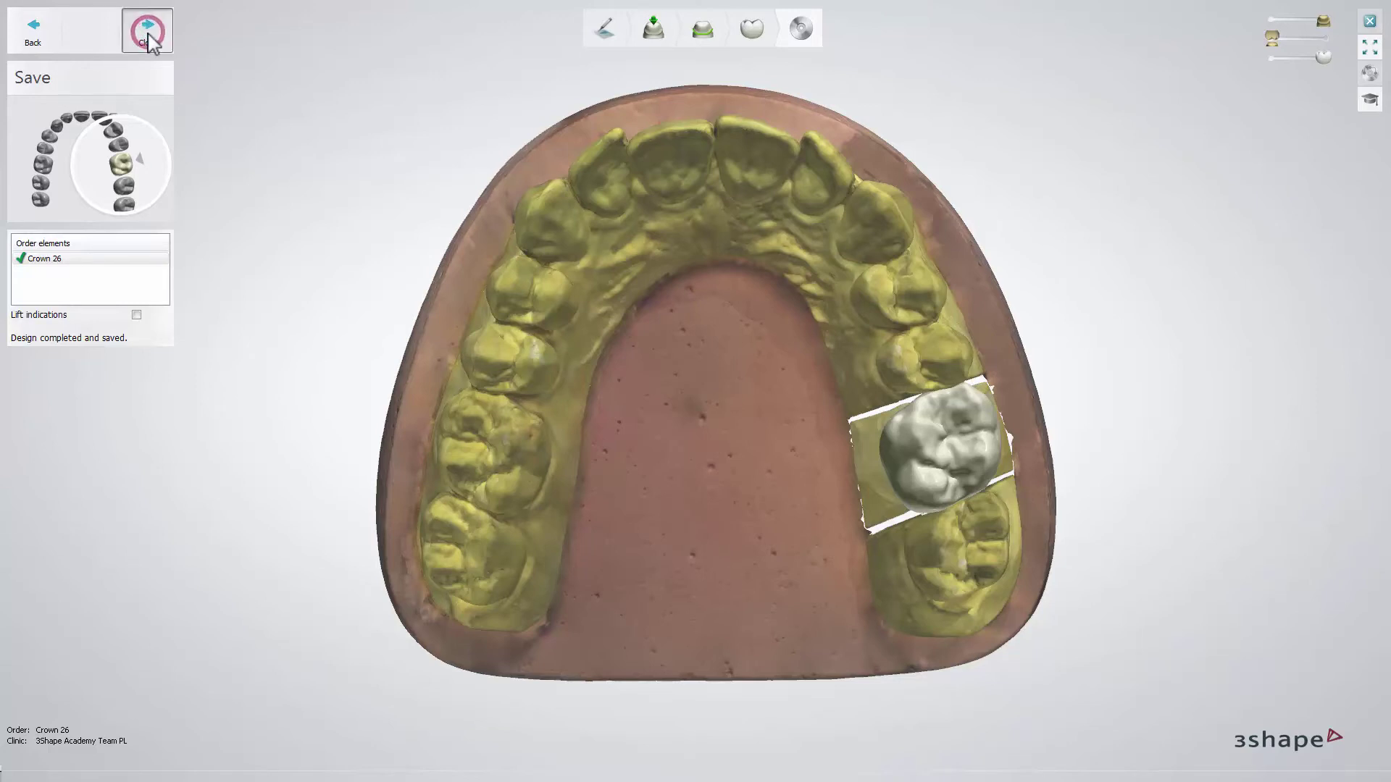